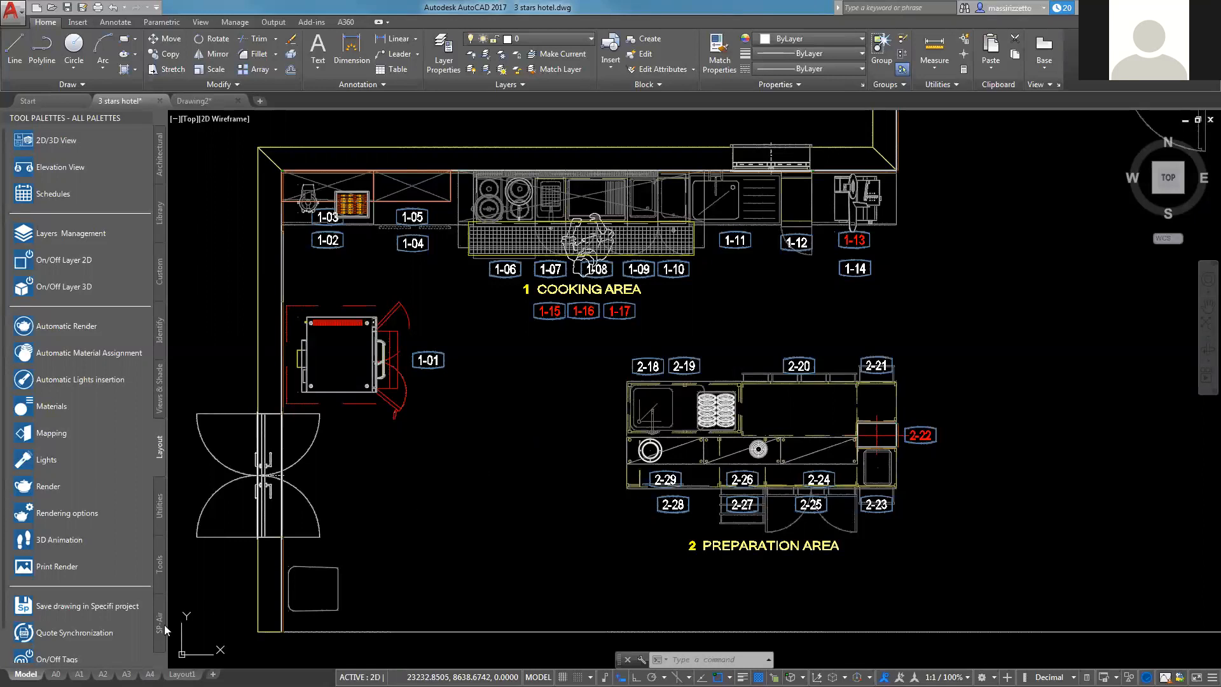
Switch to the A0 layout and open its plot settings to plot a single sheet
mouse_move(56, 674)
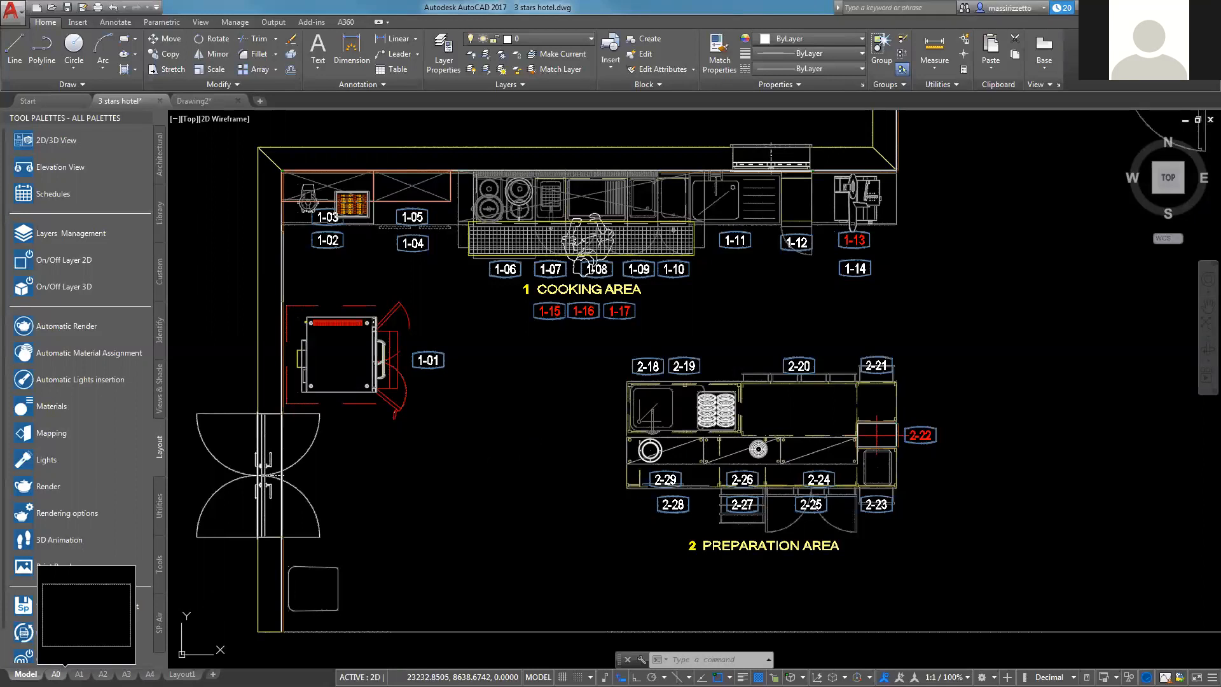
click(56, 674)
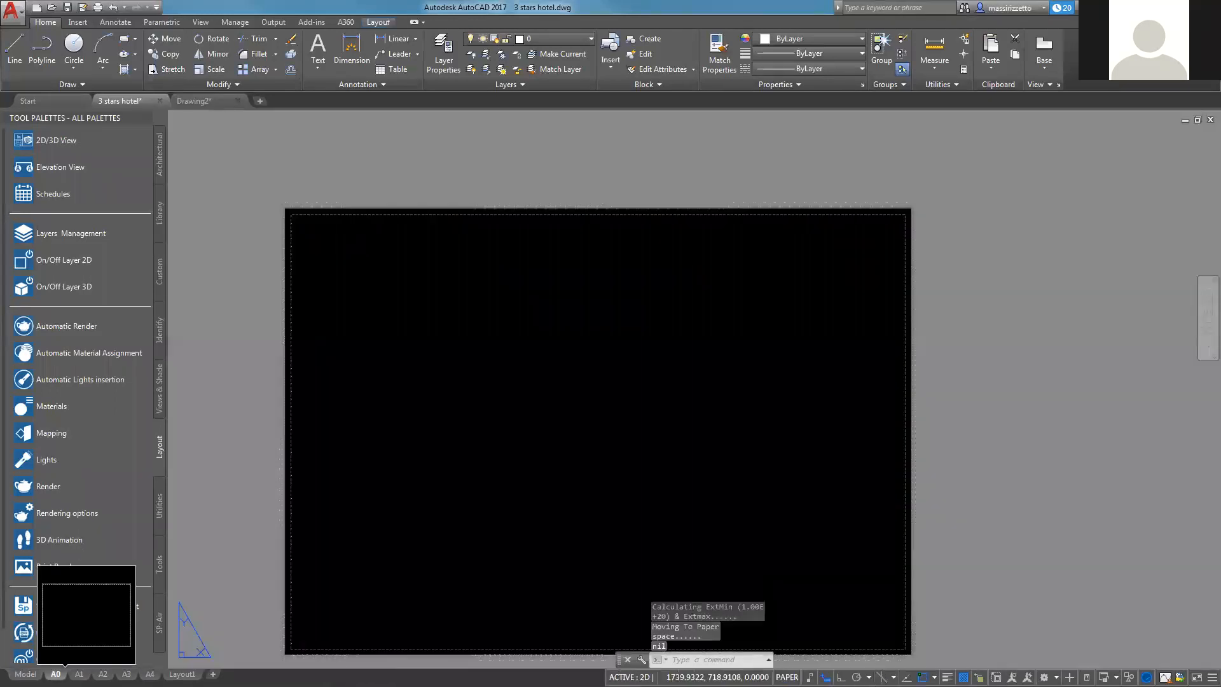
middle_drag(450, 435, 469, 374)
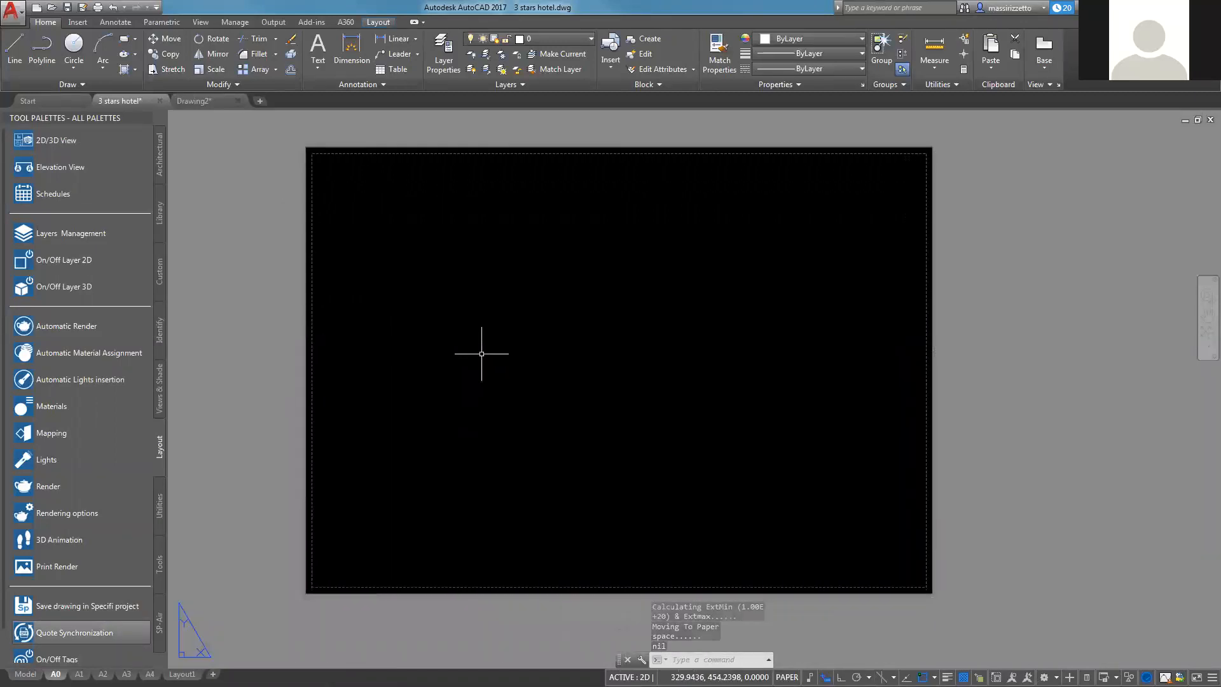
click(97, 8)
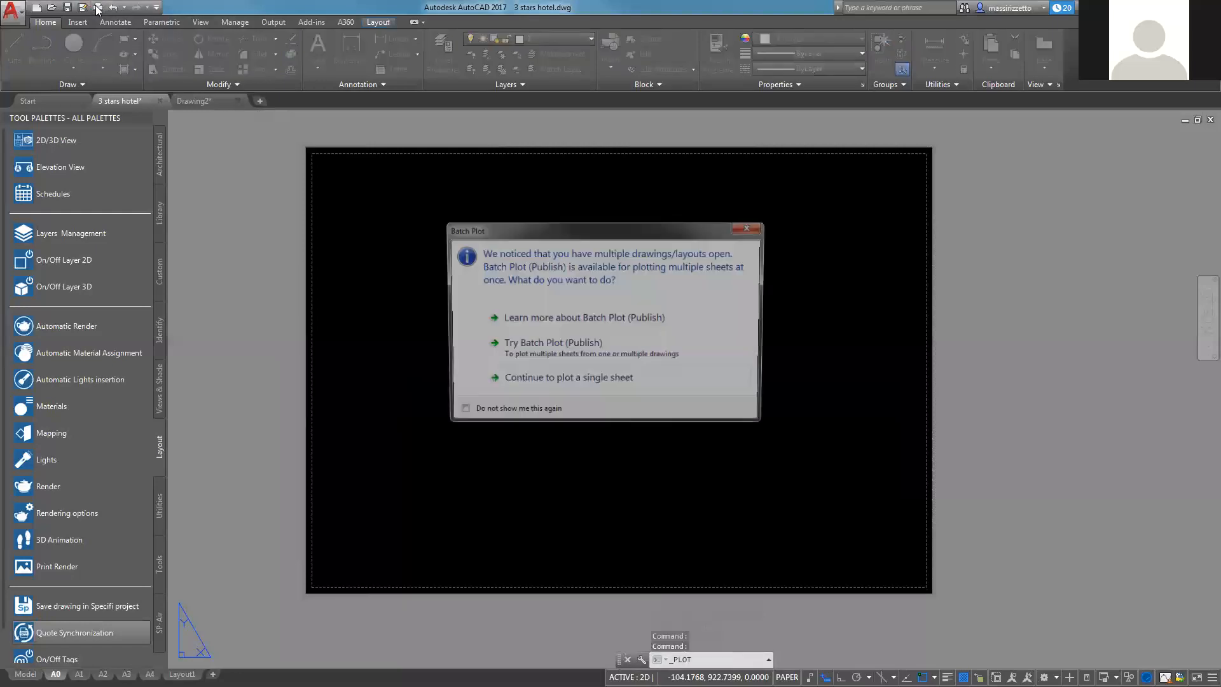
click(551, 383)
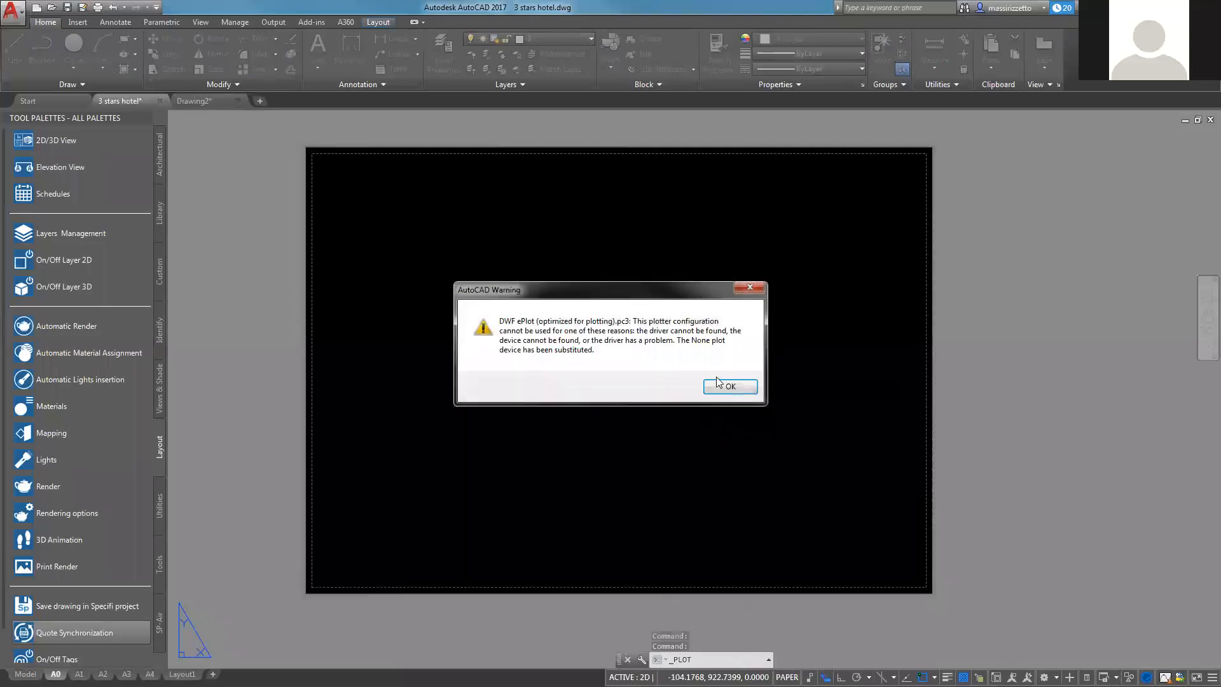
click(723, 387)
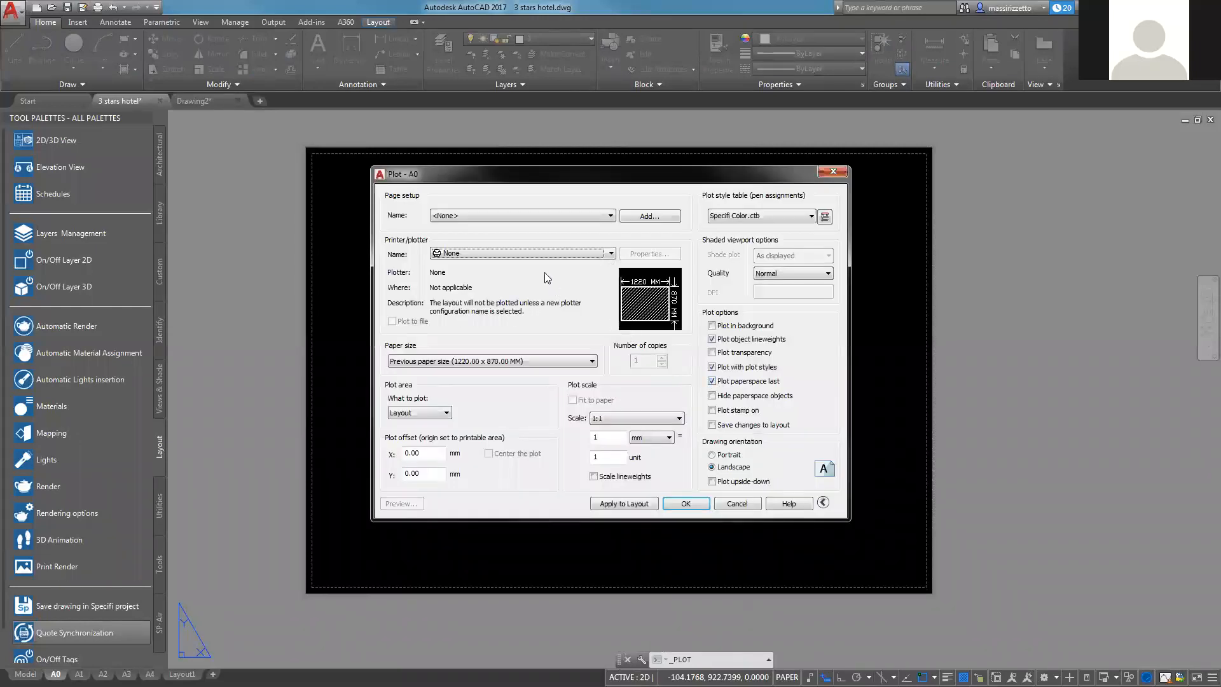
Set the plotter to DWG To PDF.pc3 and the paper size to ISO expand A0 (841.00 x 1189.00 MM)
click(545, 254)
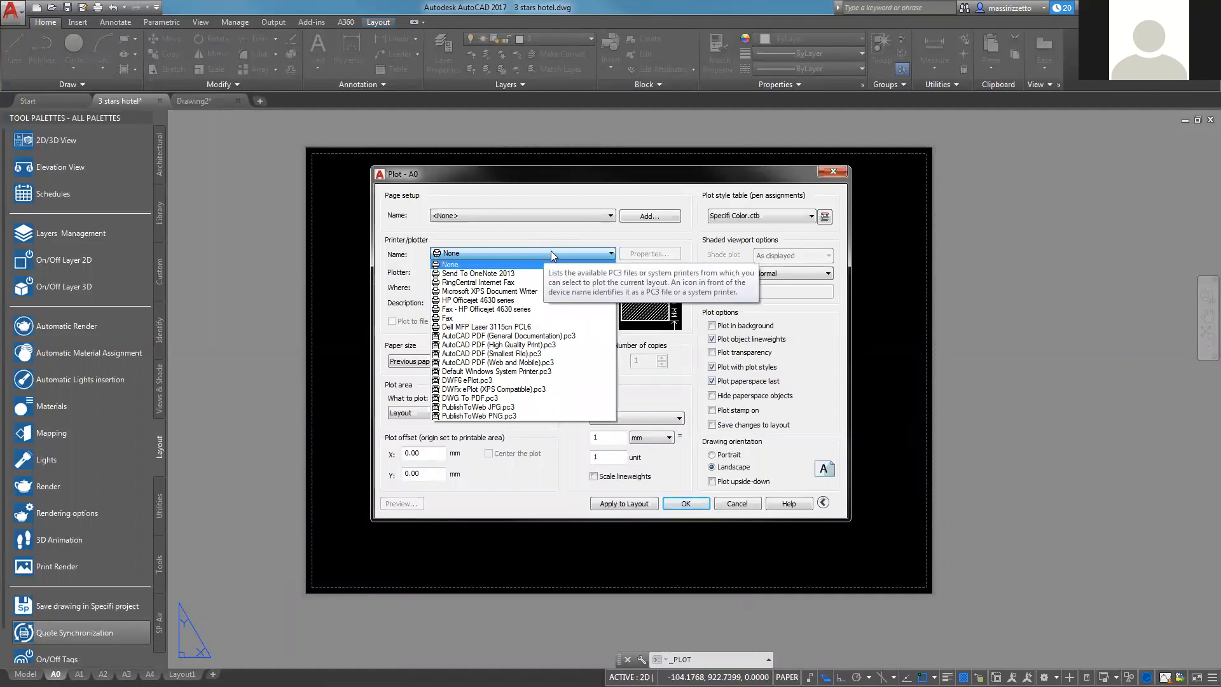
click(534, 396)
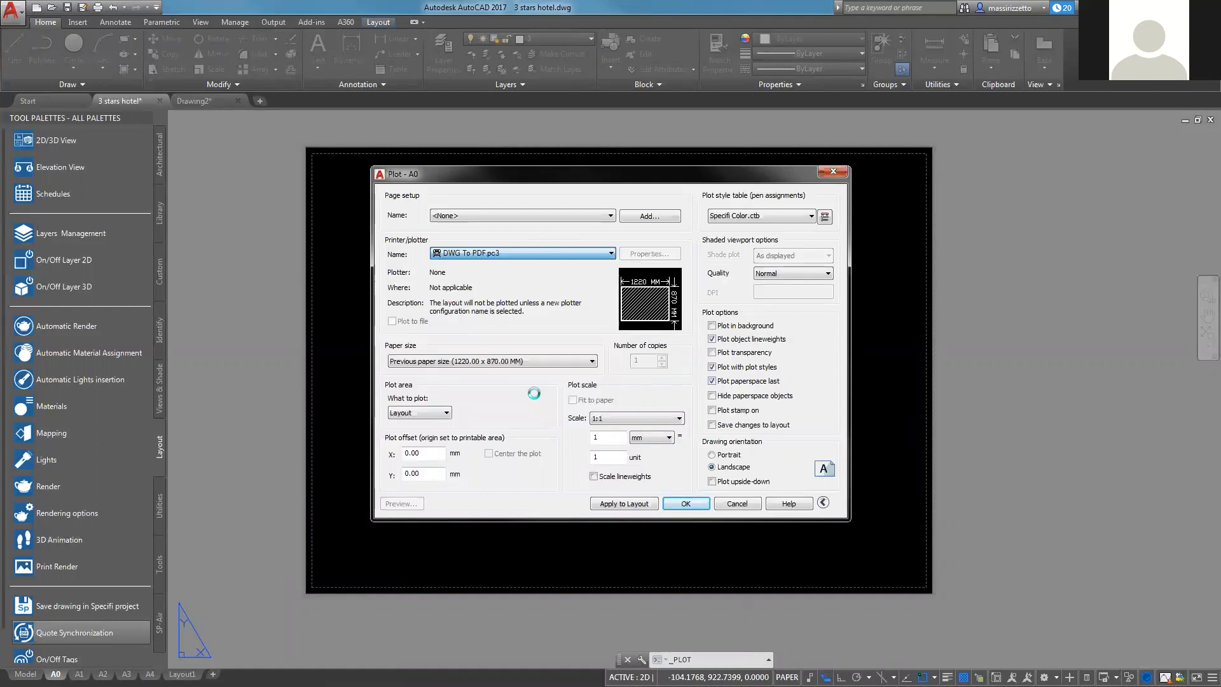
click(529, 360)
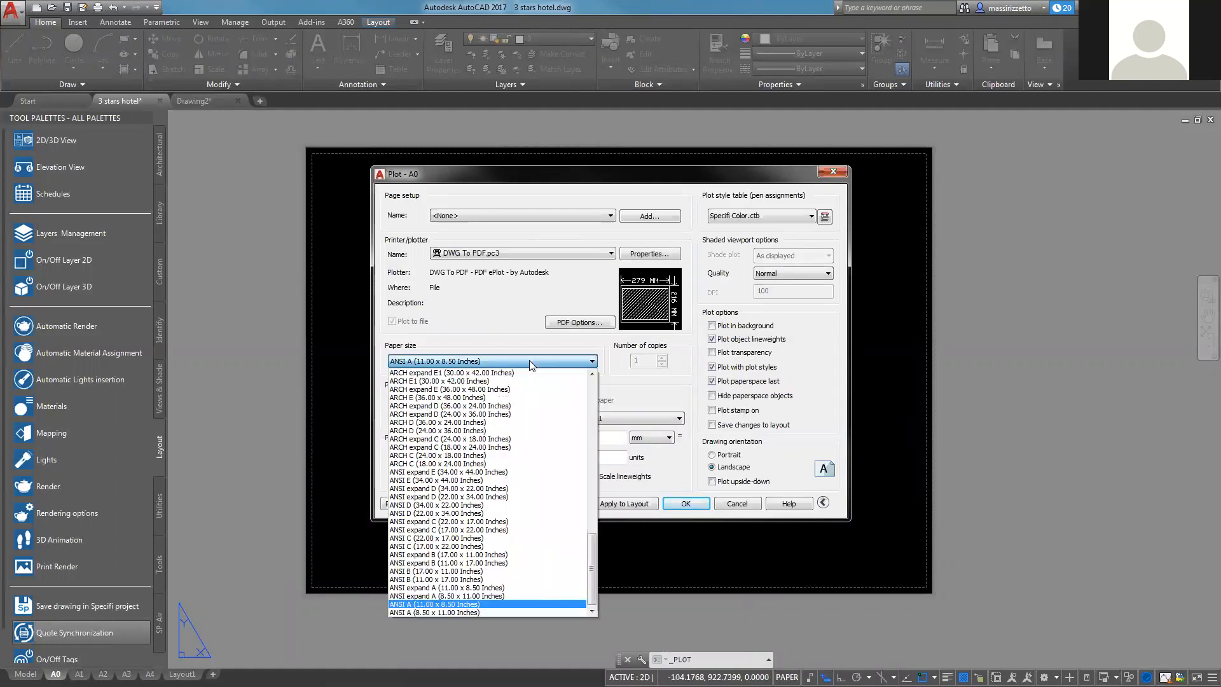
scroll(532, 433, up, 3)
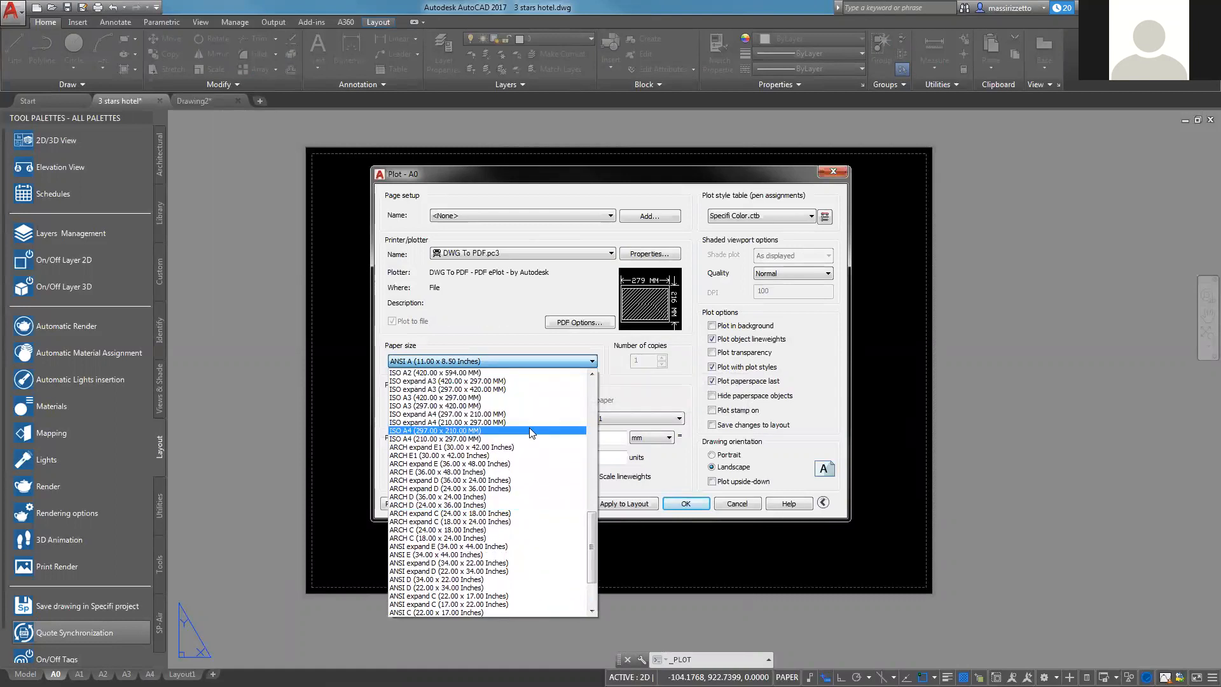
scroll(530, 429, up, 3)
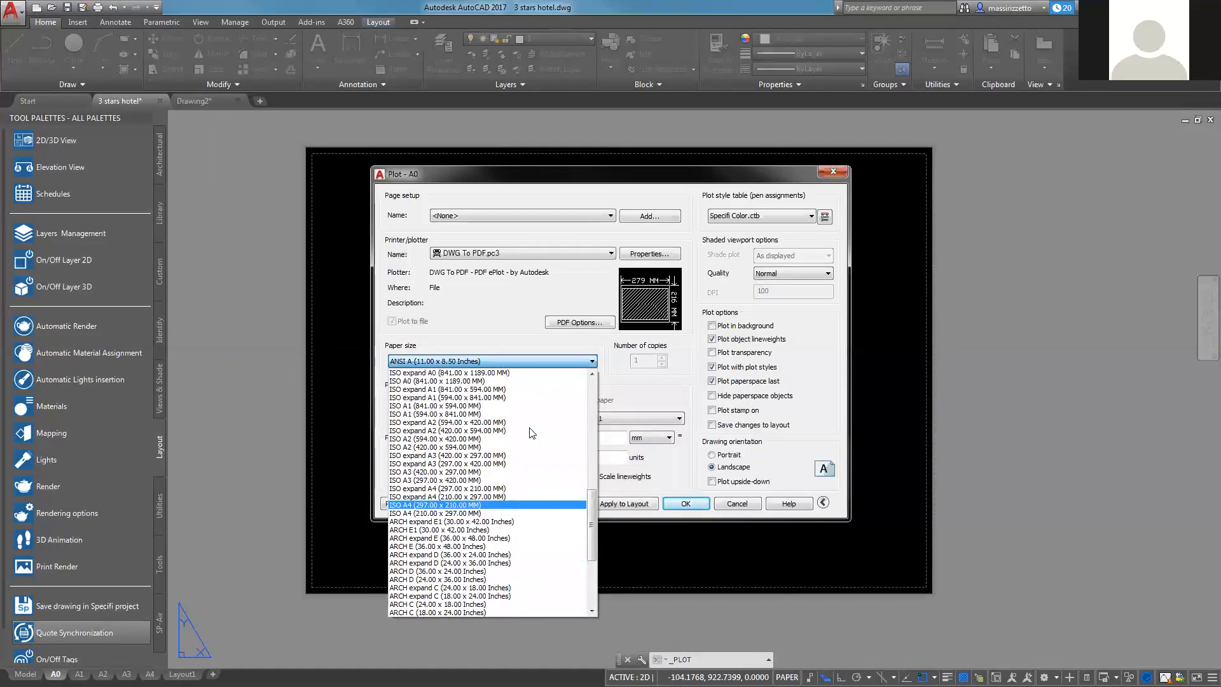
scroll(532, 433, up, 1)
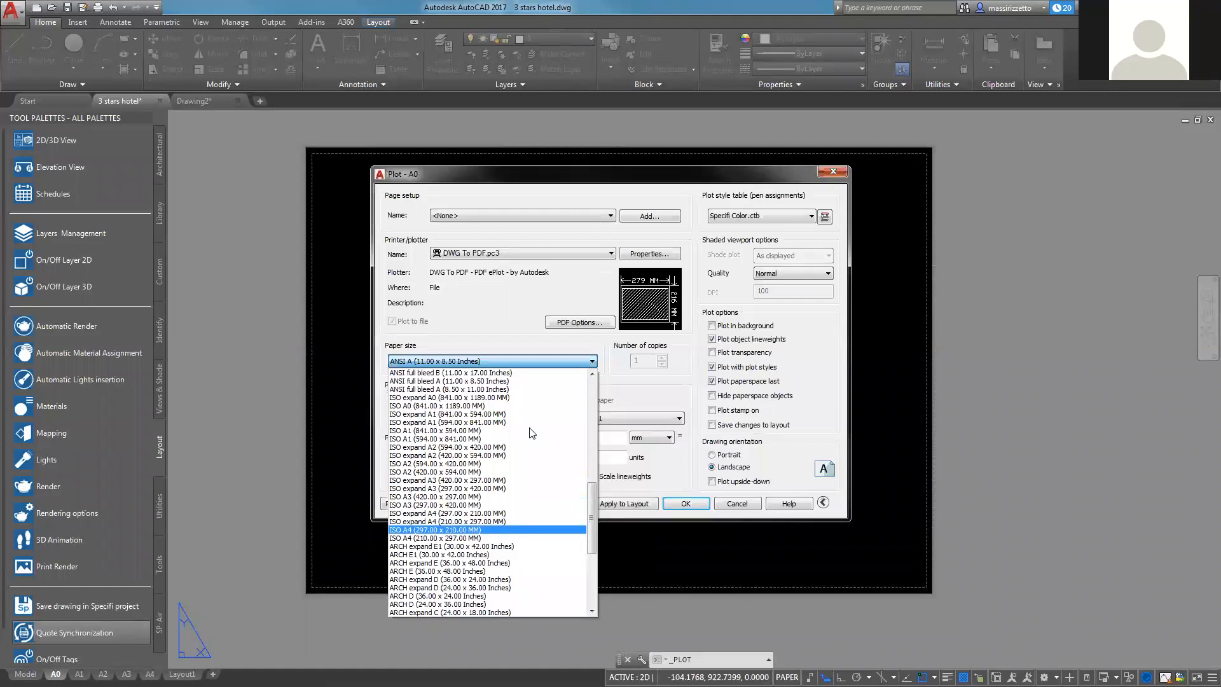
click(509, 397)
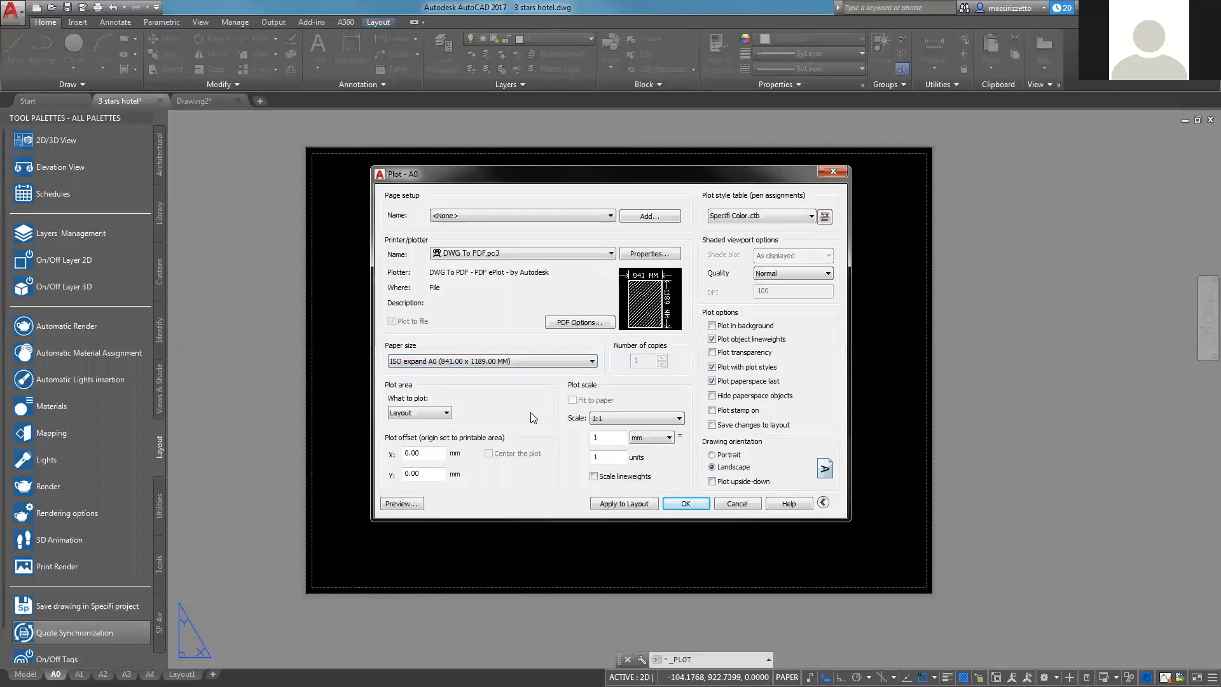
Review the available plot style tables and examine the Color 2 properties of Specifi Color.ctb without changing them
click(812, 217)
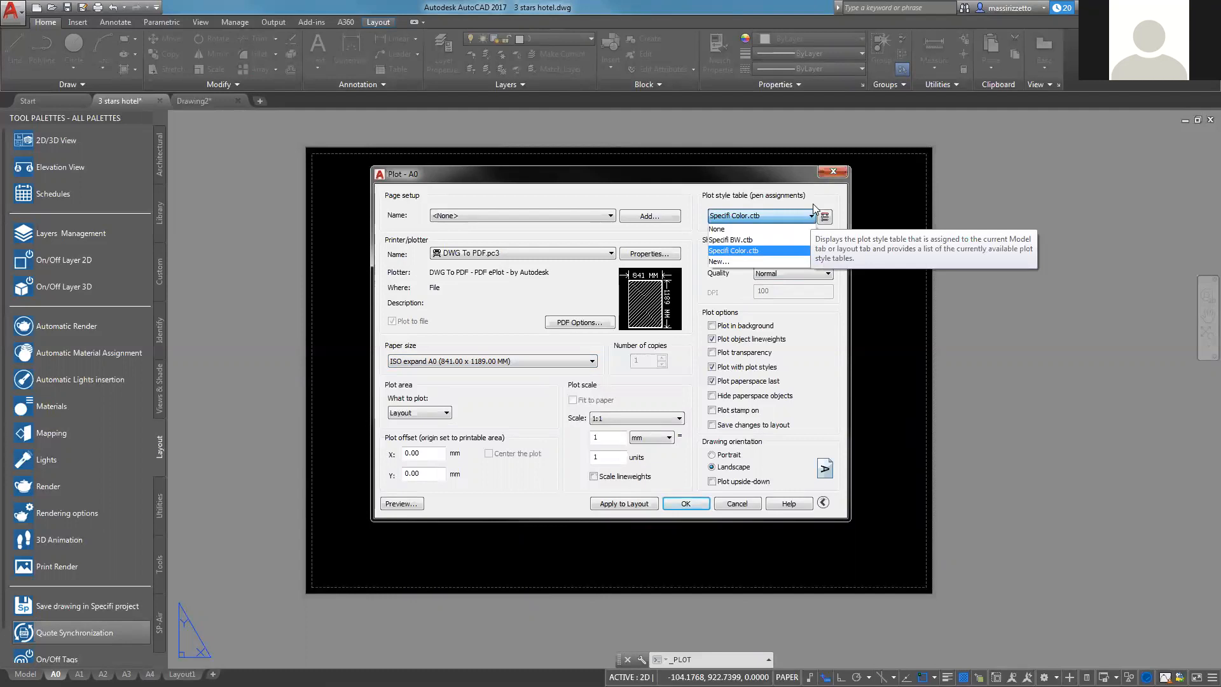
click(820, 199)
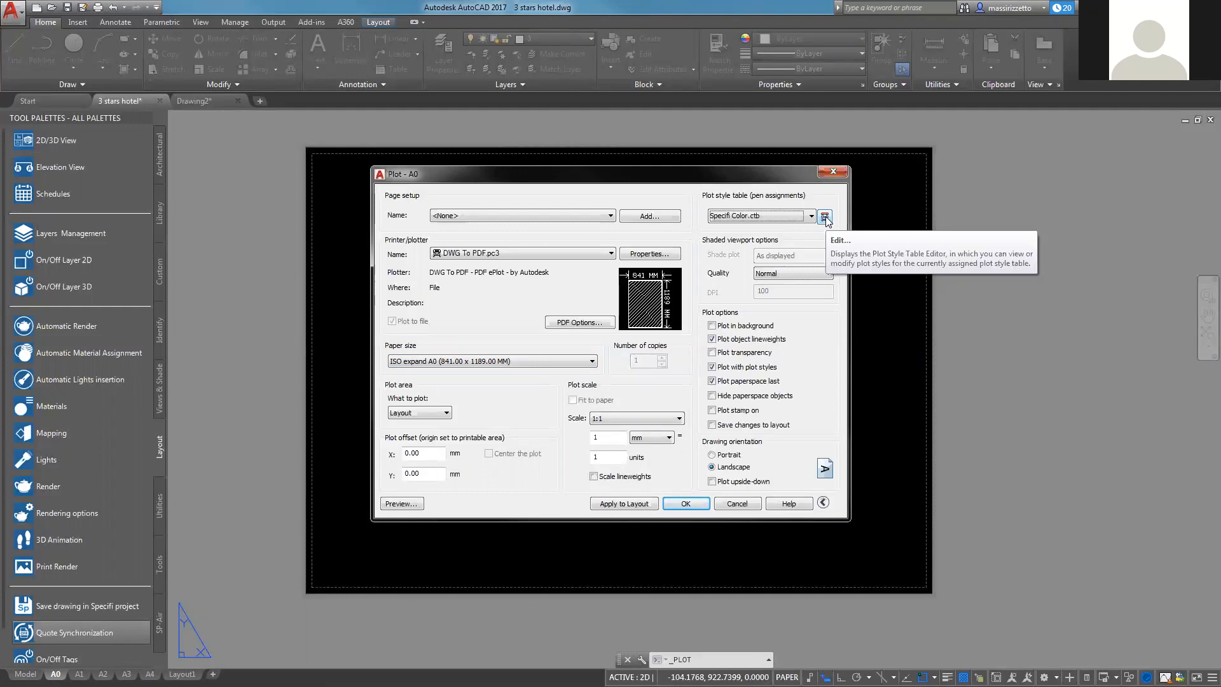
click(824, 217)
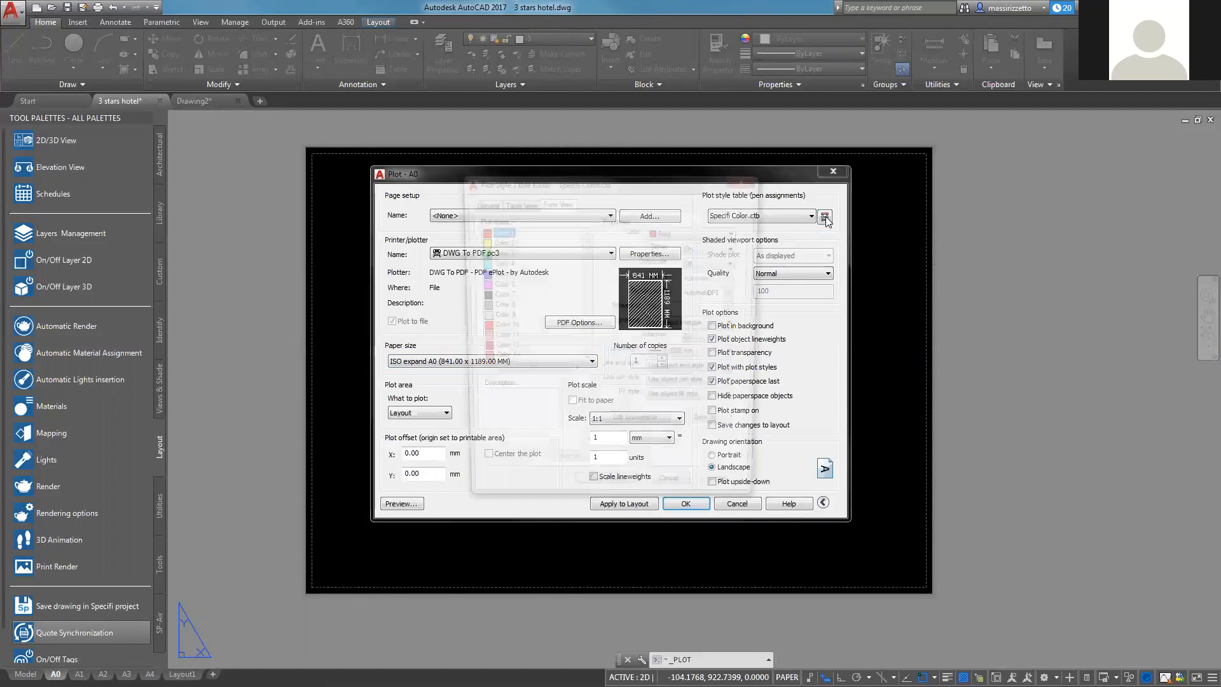
click(501, 242)
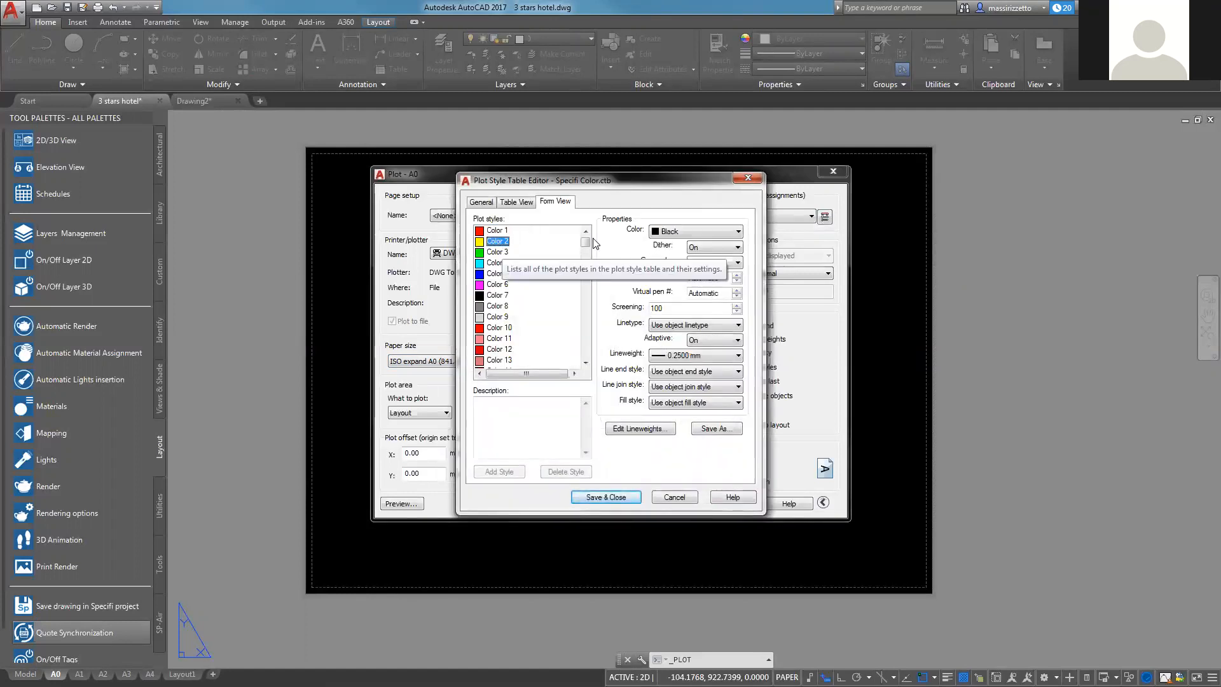
click(659, 234)
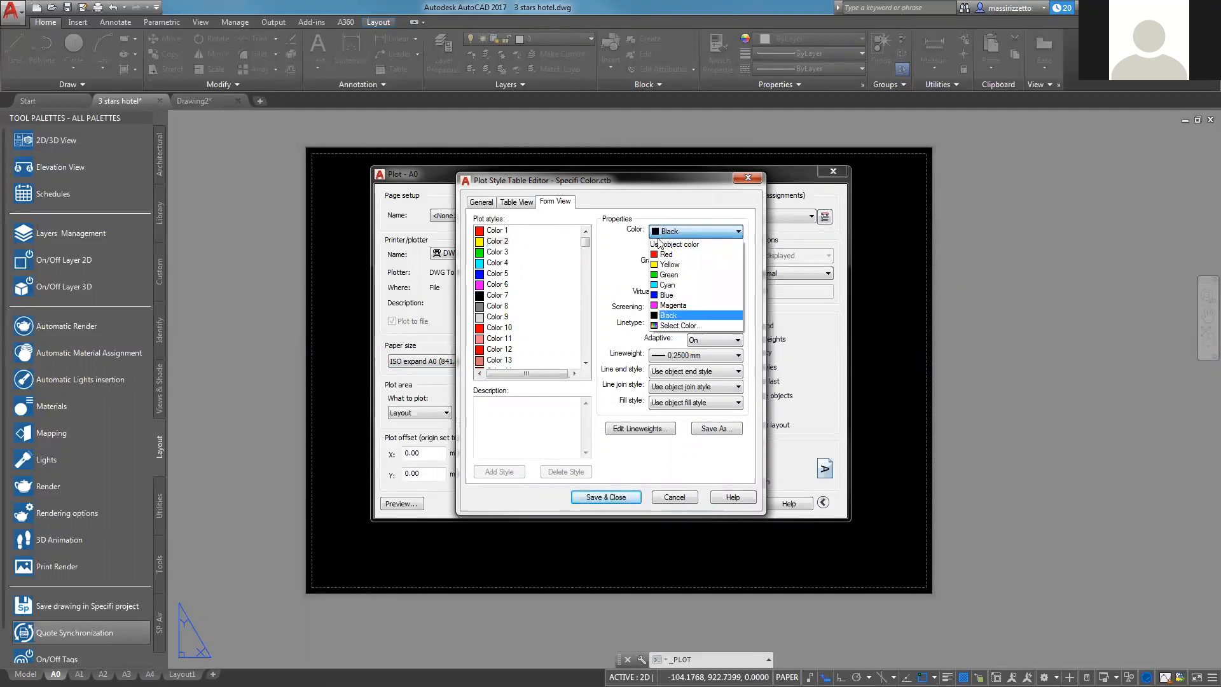
click(661, 231)
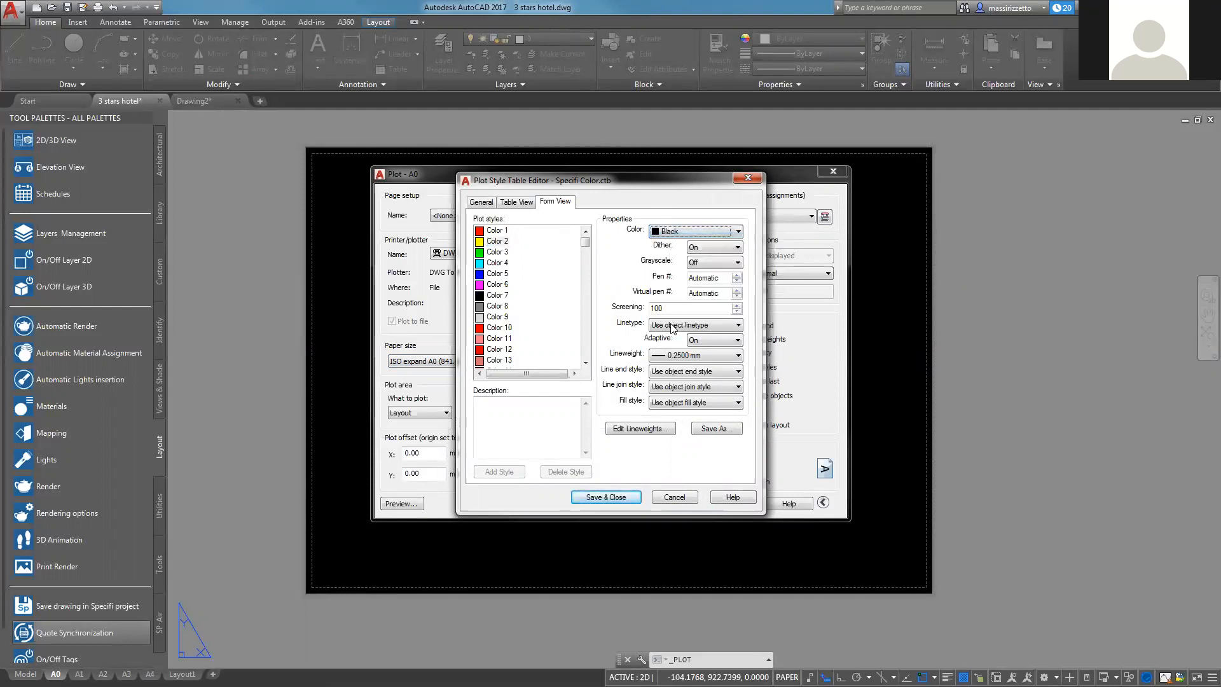
click(680, 496)
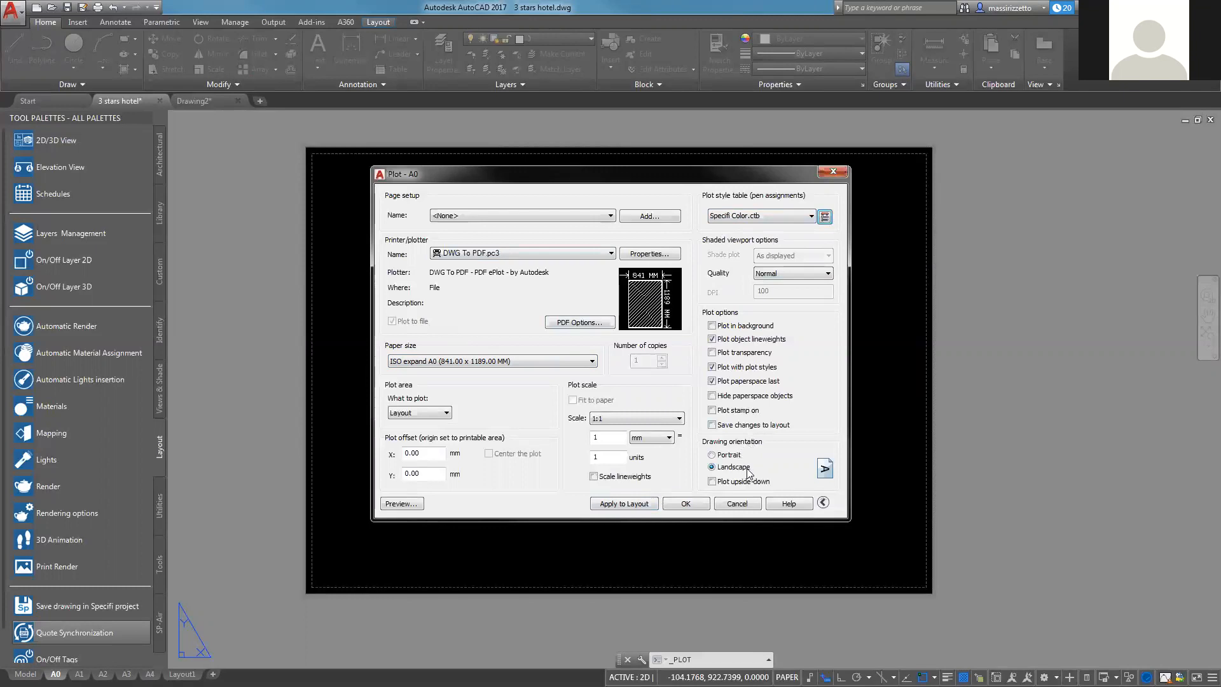
Apply the plot settings to the A0 layout and close the plot dialog without plotting
click(640, 507)
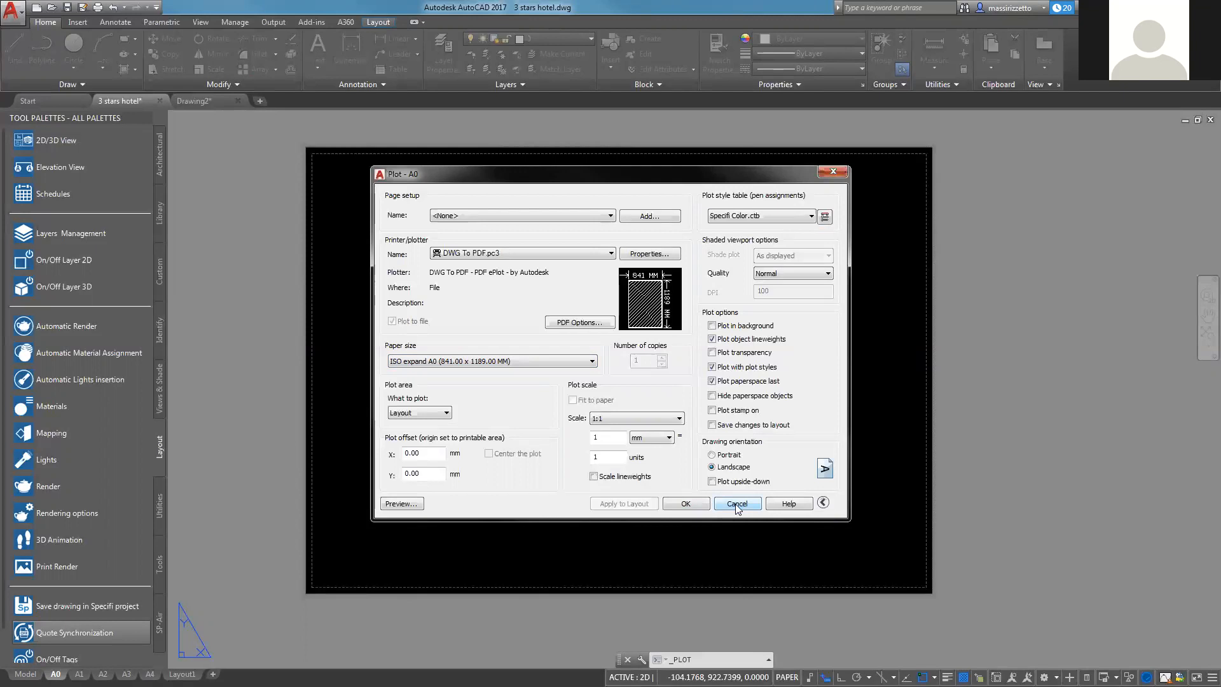
click(735, 503)
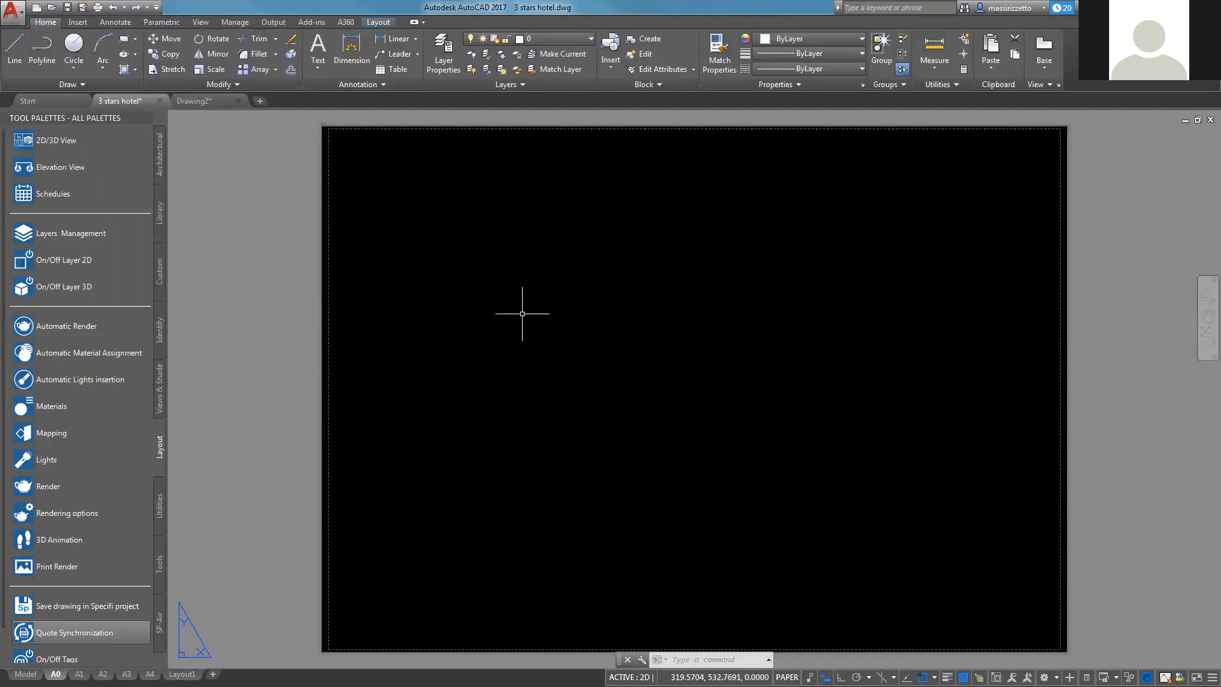
Open the 2D/3D View tool and preview the Single, Two: Vertical, Two: Horizontal, Three: Right and Three: Left view types
click(49, 141)
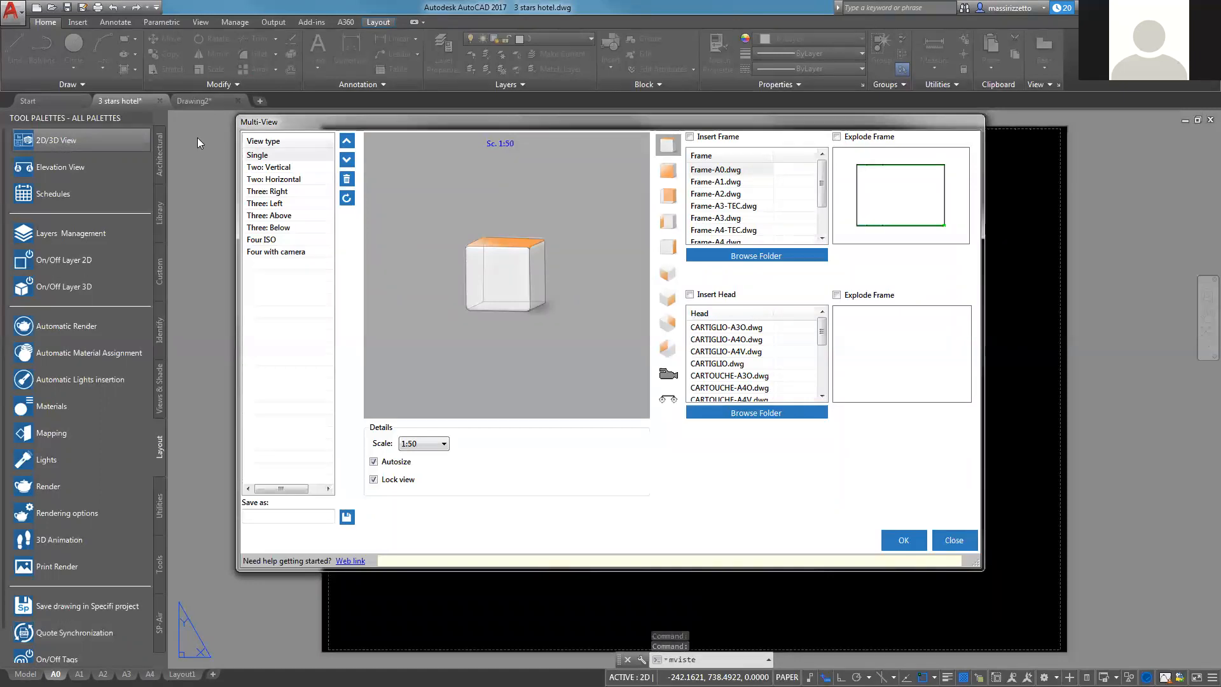
click(262, 156)
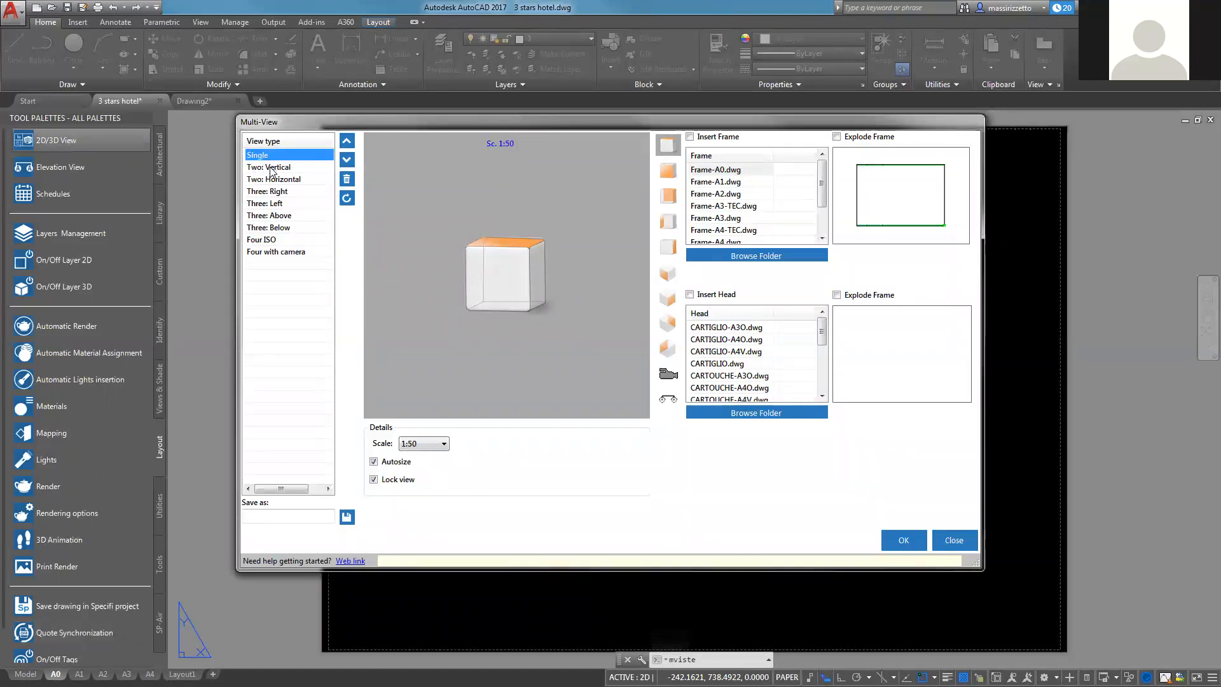
click(272, 168)
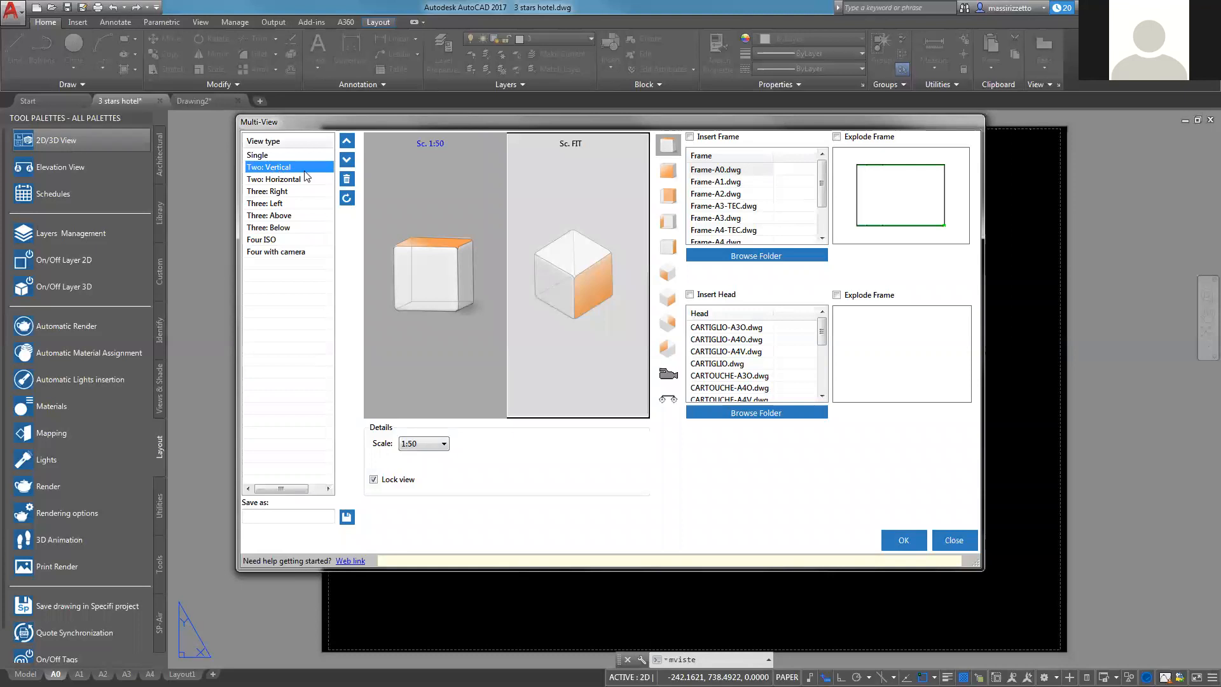
click(266, 180)
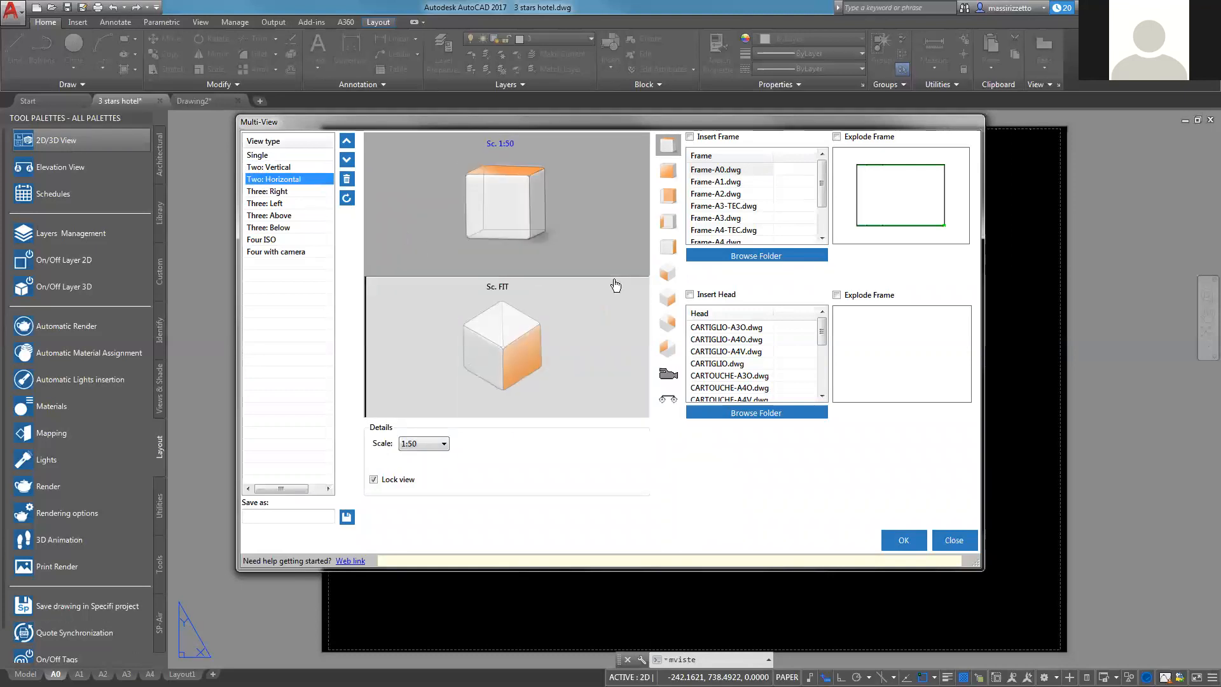
click(276, 193)
click(277, 203)
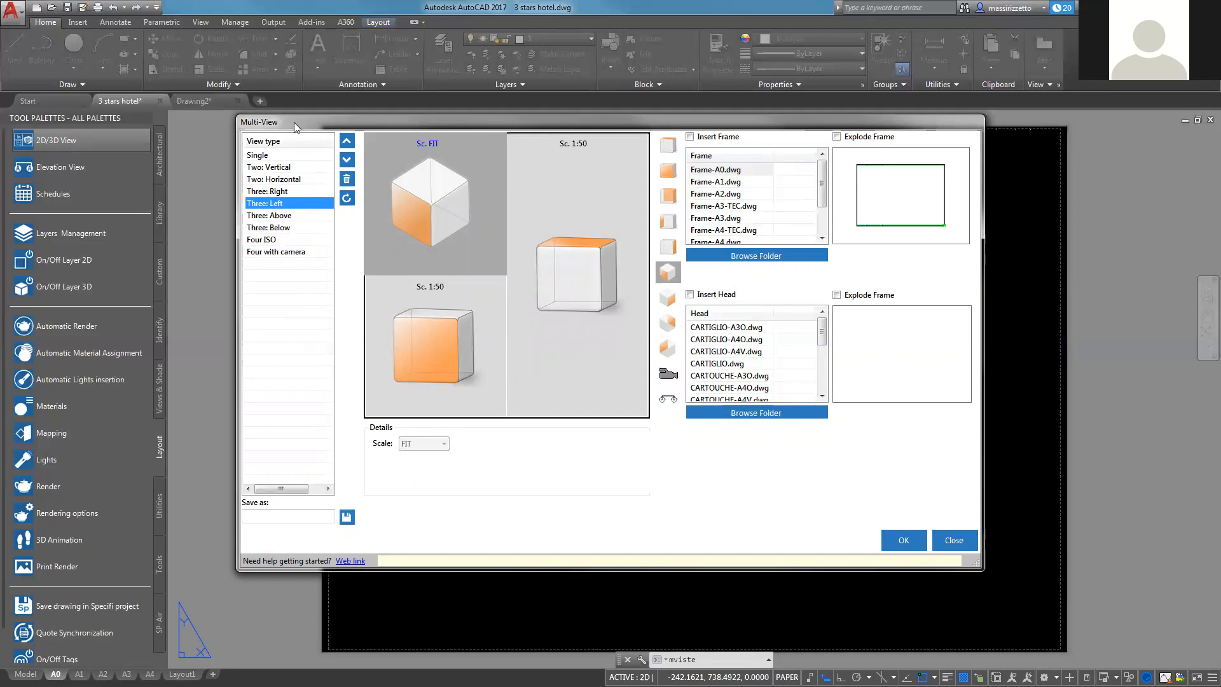
click(347, 146)
click(347, 161)
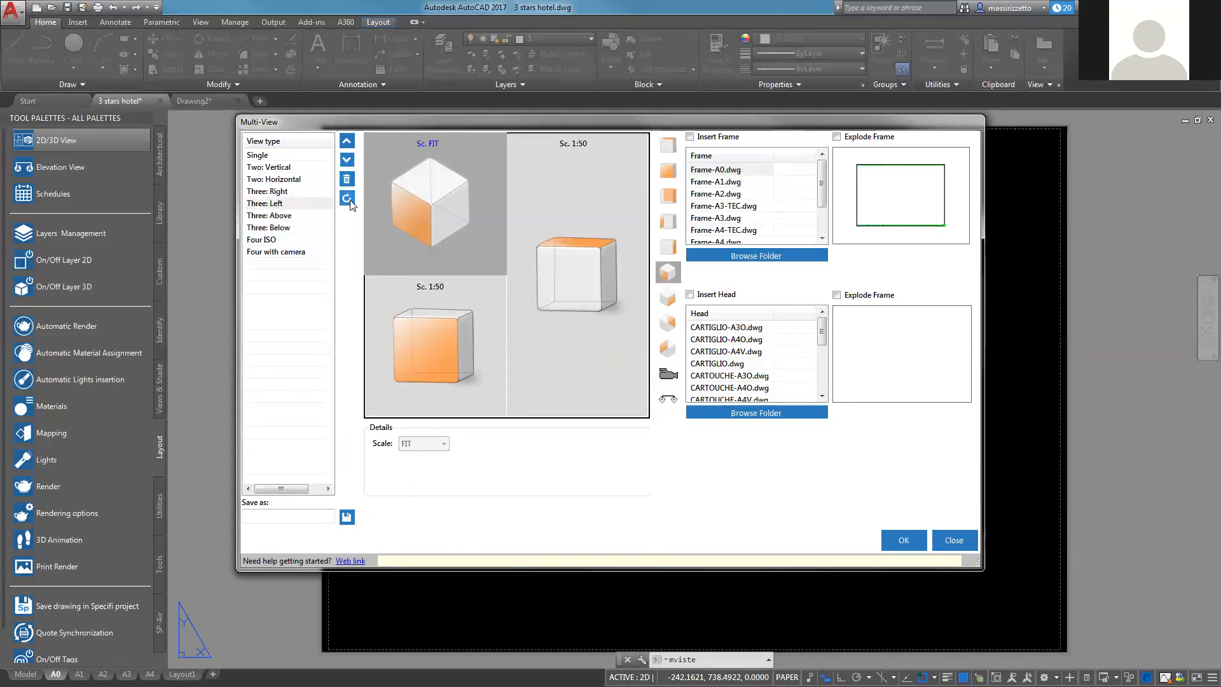
Choose the Single view type and preview different side and isometric orientations for its viewport
click(258, 156)
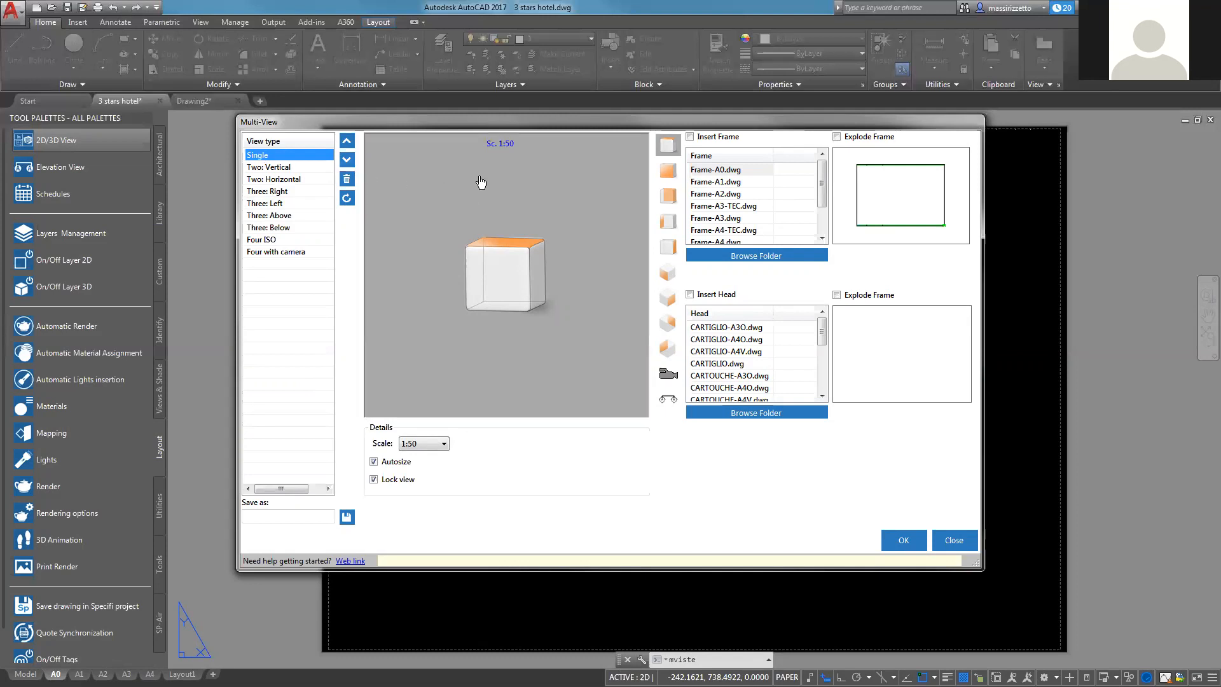
click(669, 173)
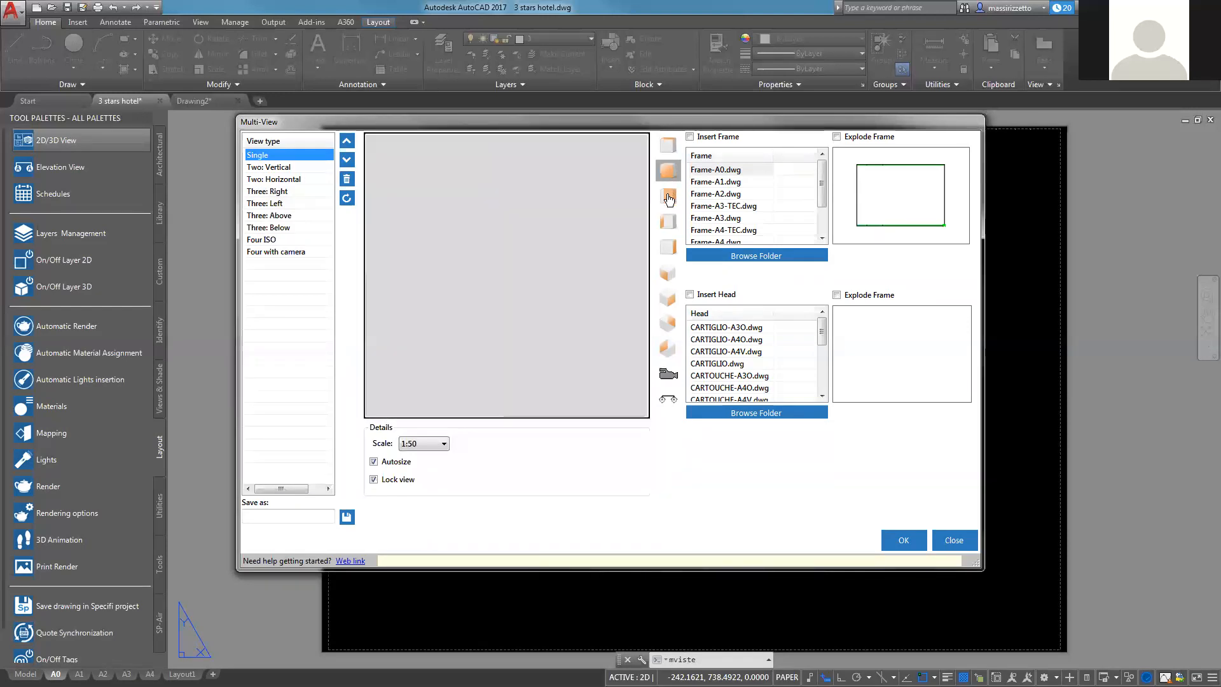
click(668, 222)
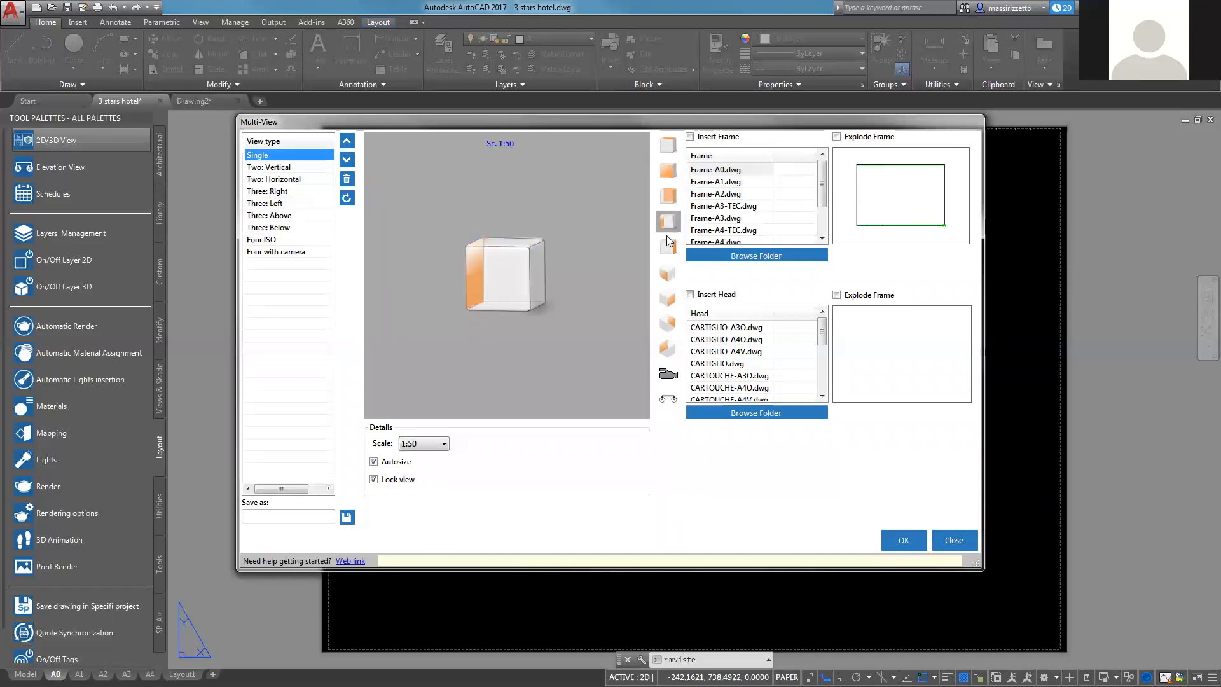
click(668, 245)
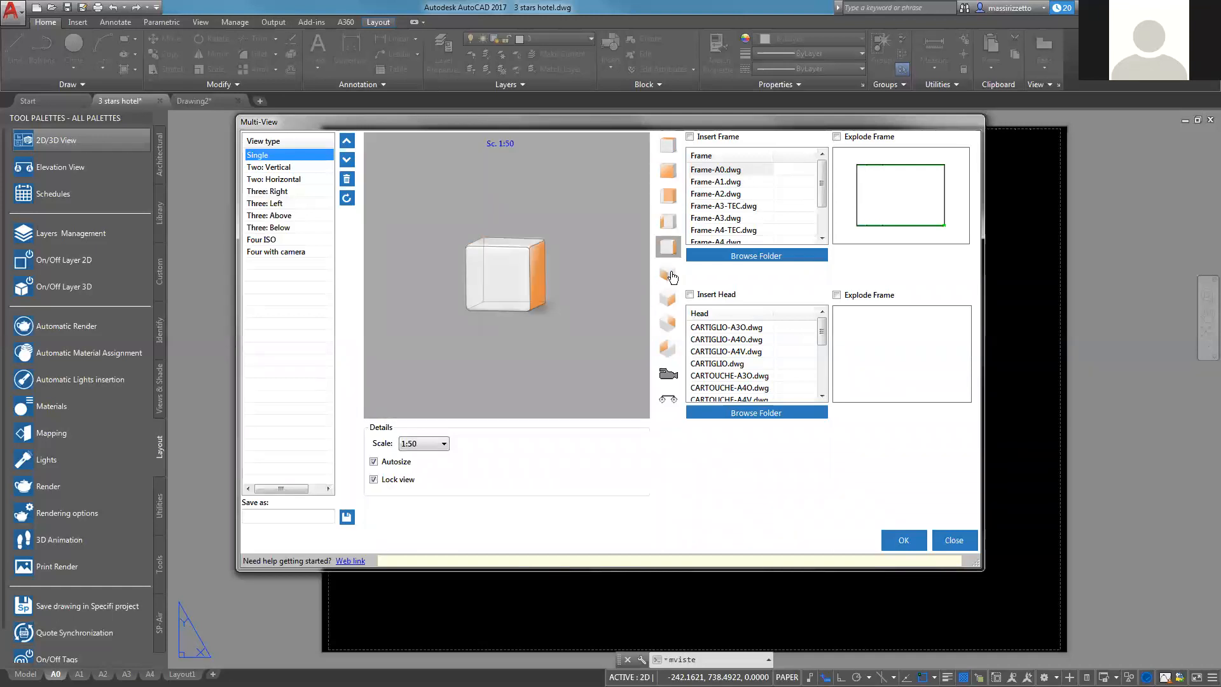
click(672, 276)
click(668, 299)
click(669, 326)
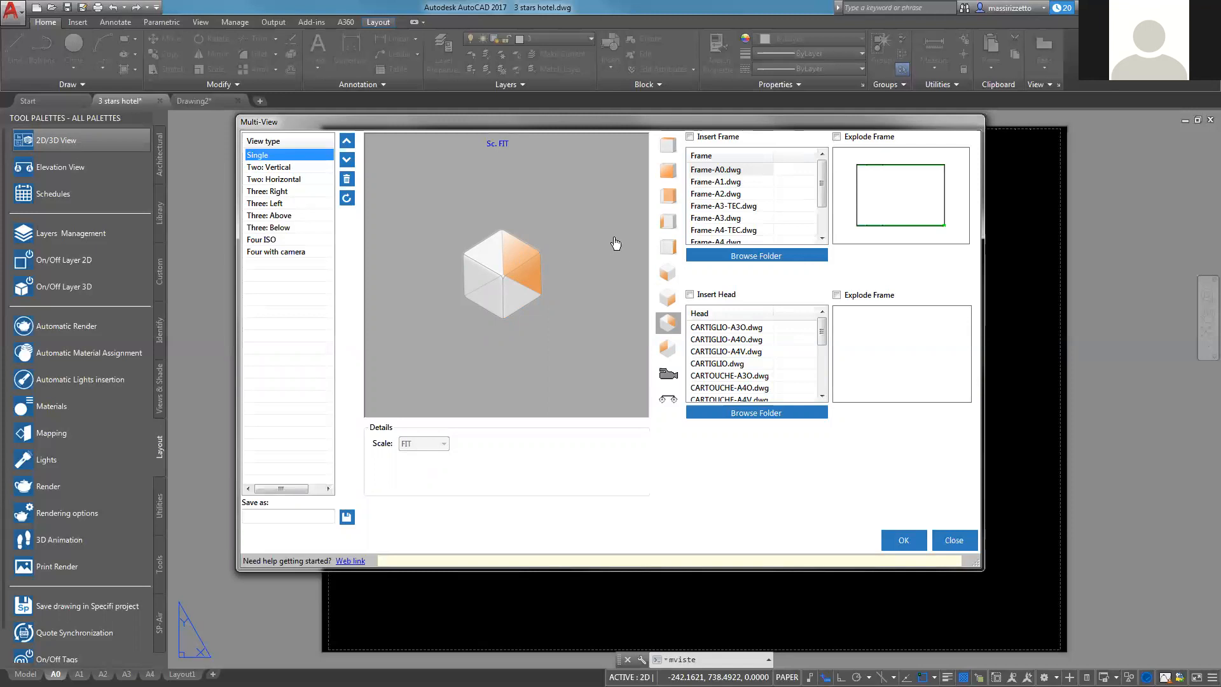
Set the single viewport to the top view at a scale of 1:50
click(668, 151)
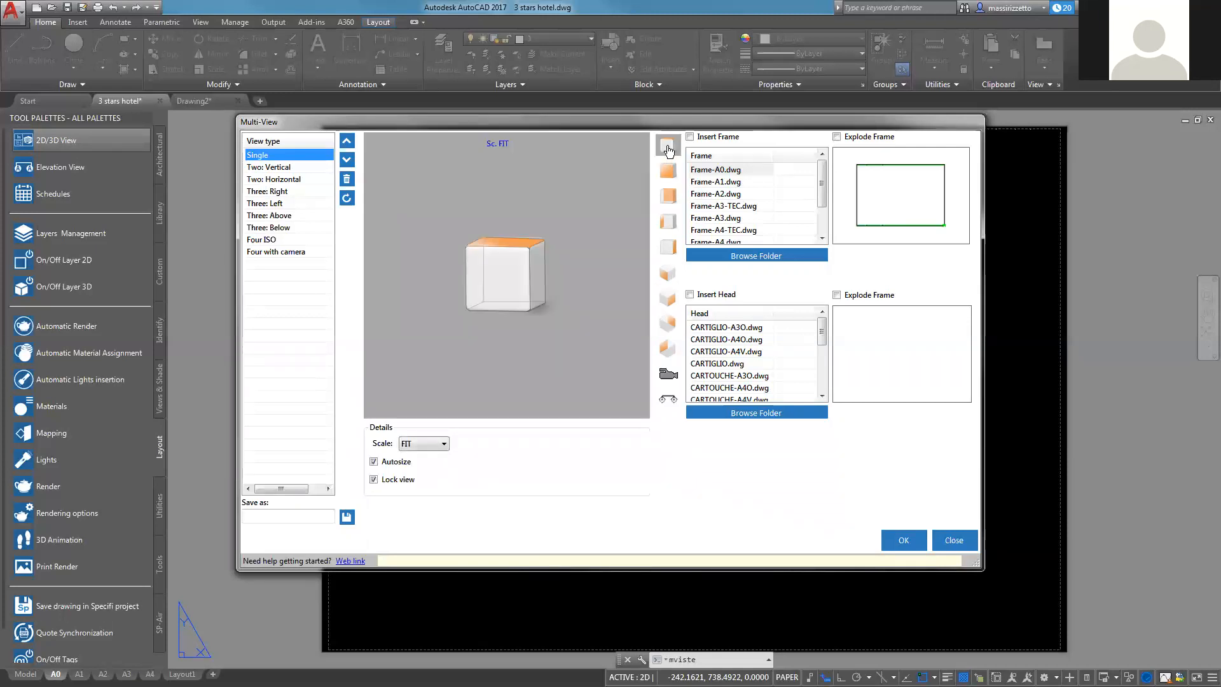
click(444, 445)
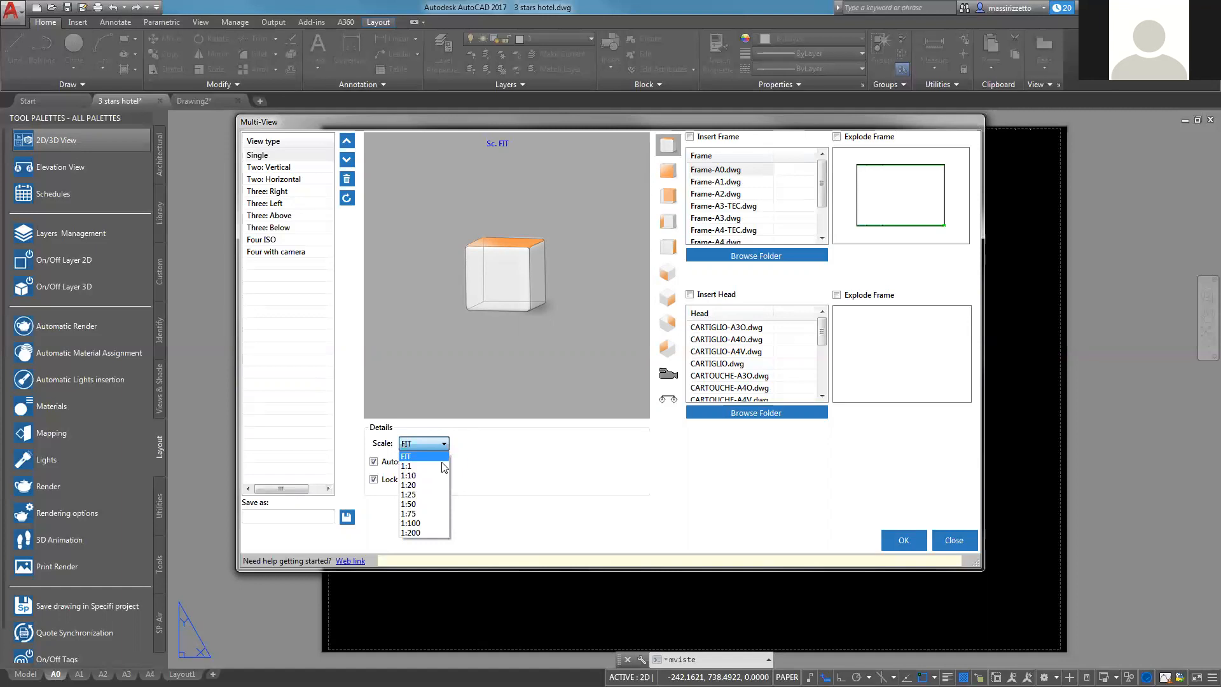
click(424, 503)
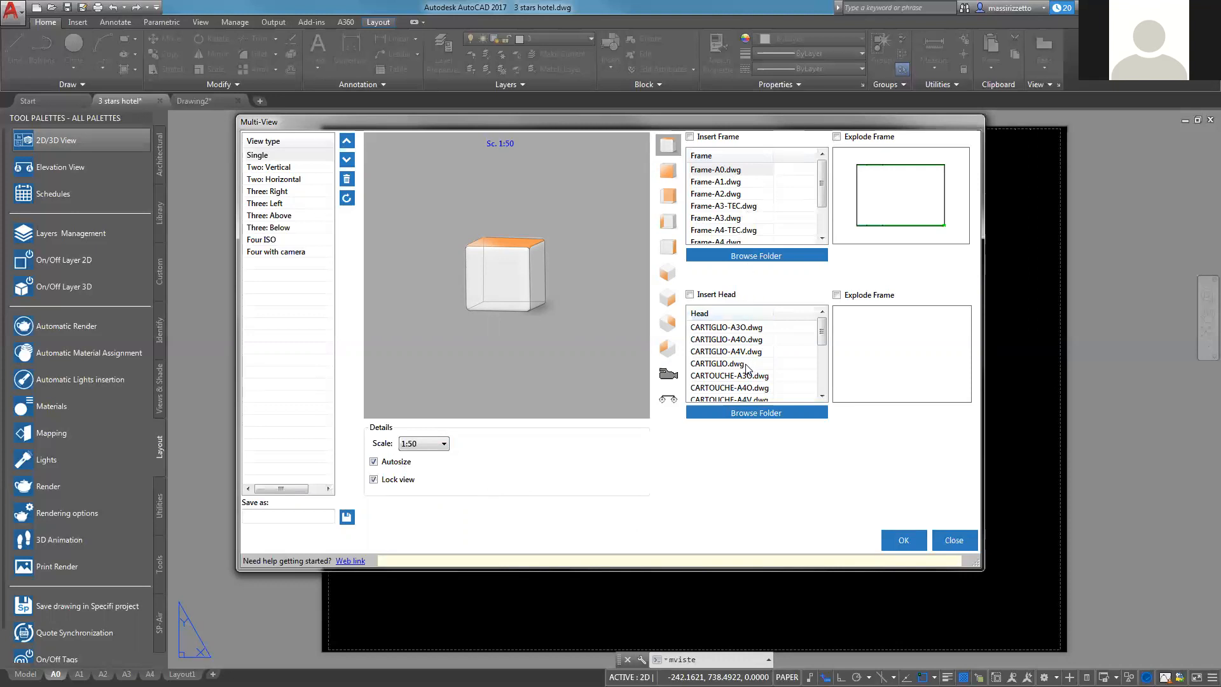
Enable insertion of the Frame-A0.dwg frame and try its explode option
click(719, 173)
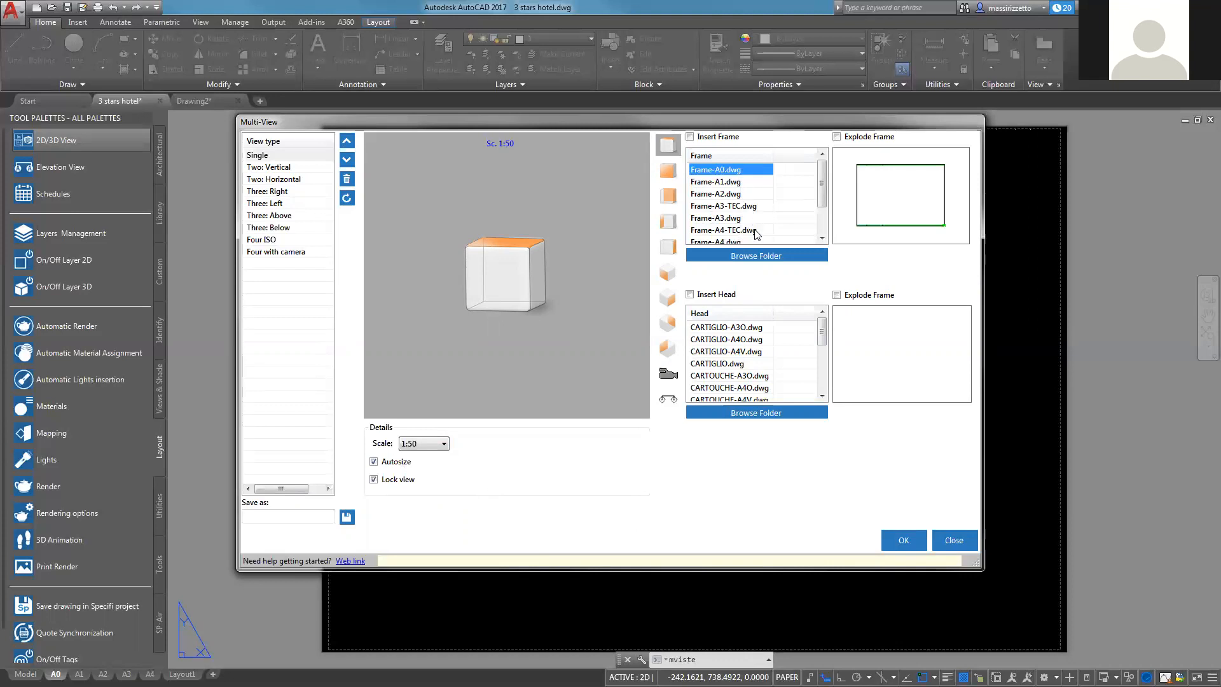
click(690, 138)
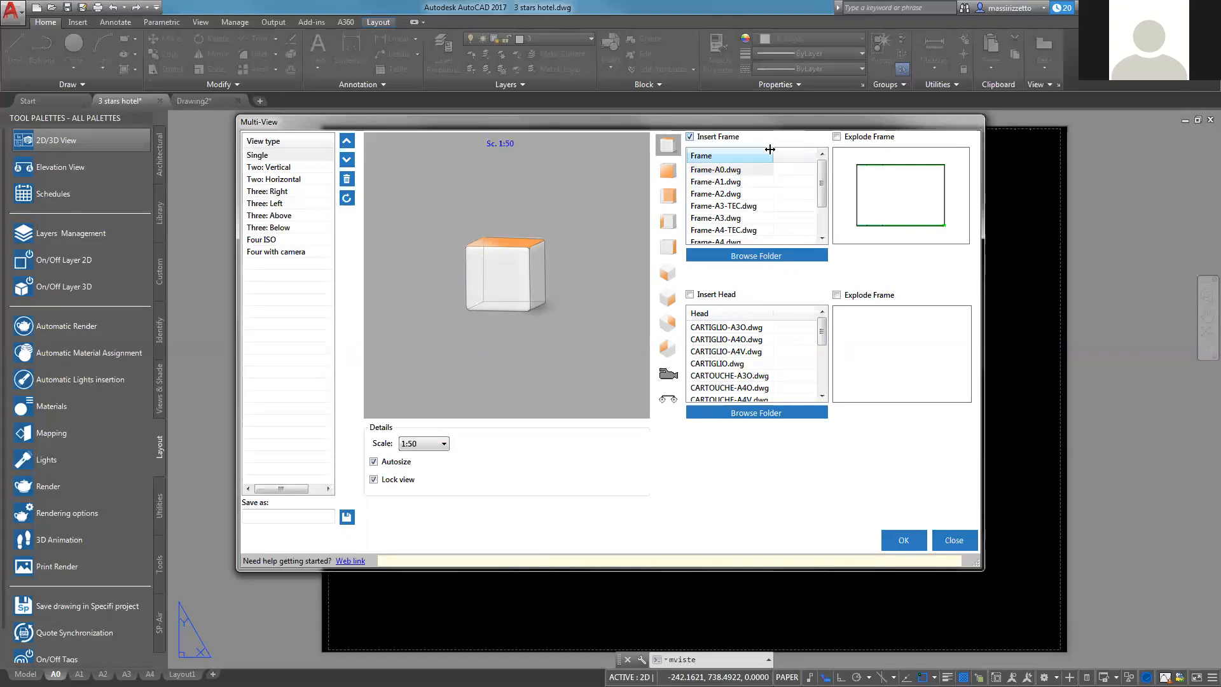
click(836, 138)
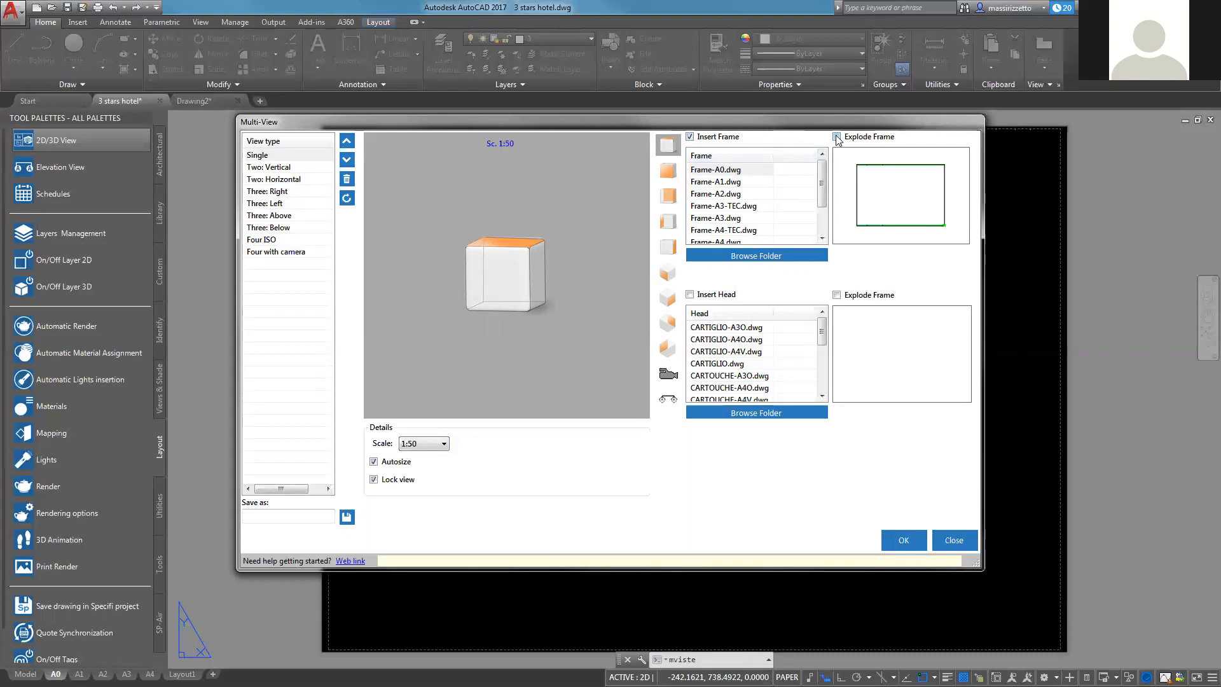
drag(823, 188, 821, 208)
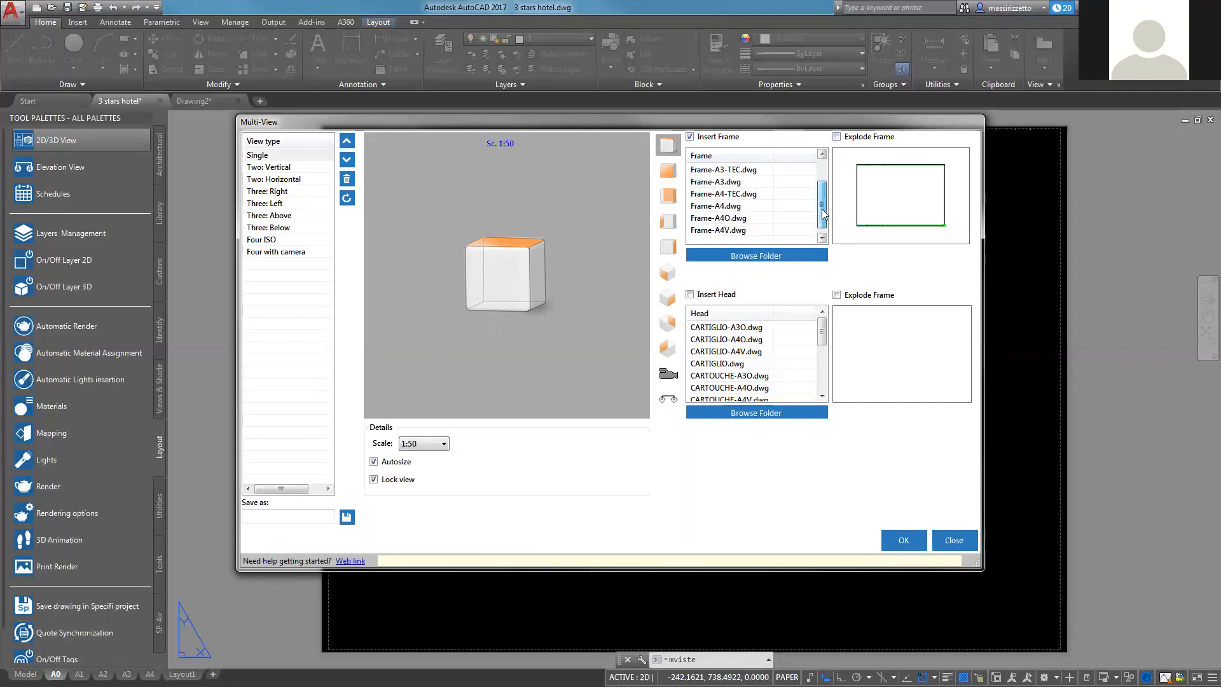
click(761, 258)
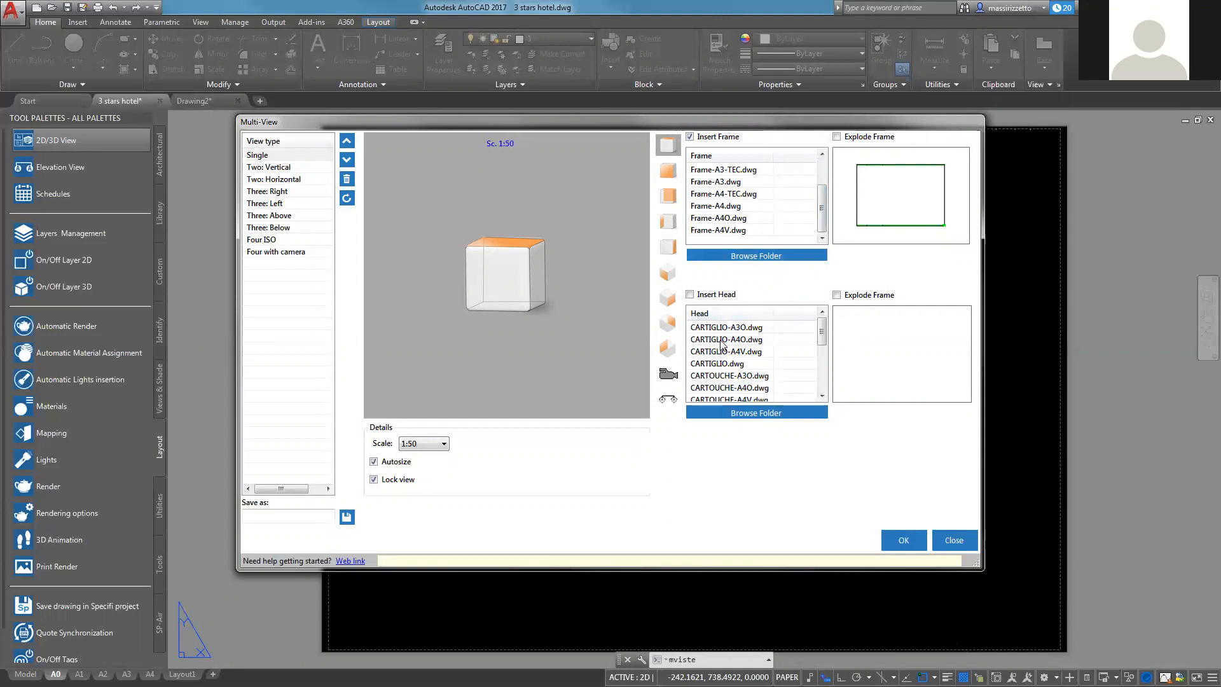
Compare the available heads, enable insertion of CARTIGLIO.dwg, and turn on exploding for both the frame and the head
click(726, 376)
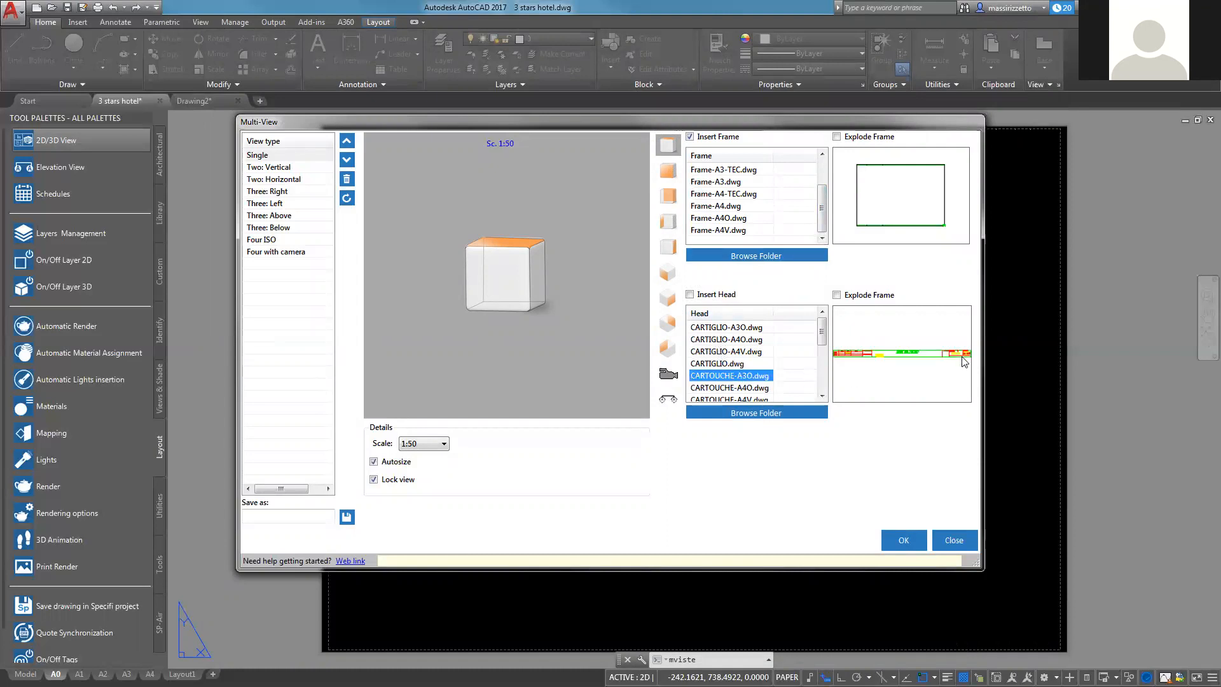
click(720, 389)
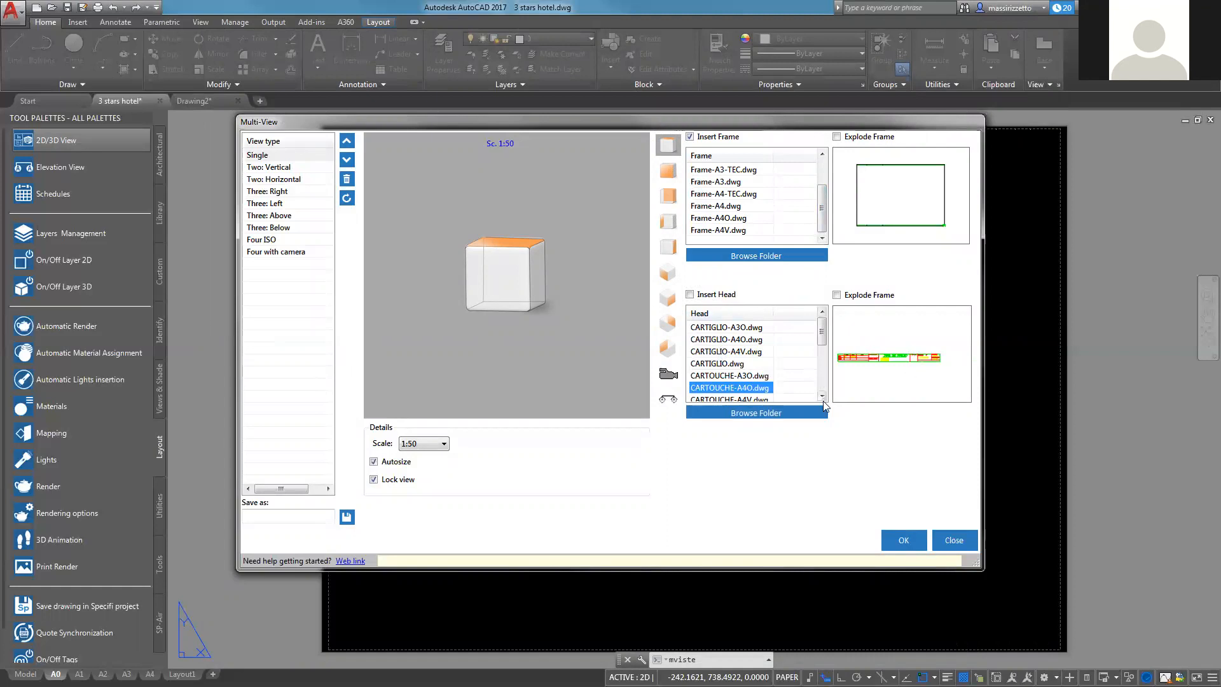
mouse_move(821, 338)
mouse_down()
mouse_move(820, 386)
mouse_move(827, 351)
mouse_up()
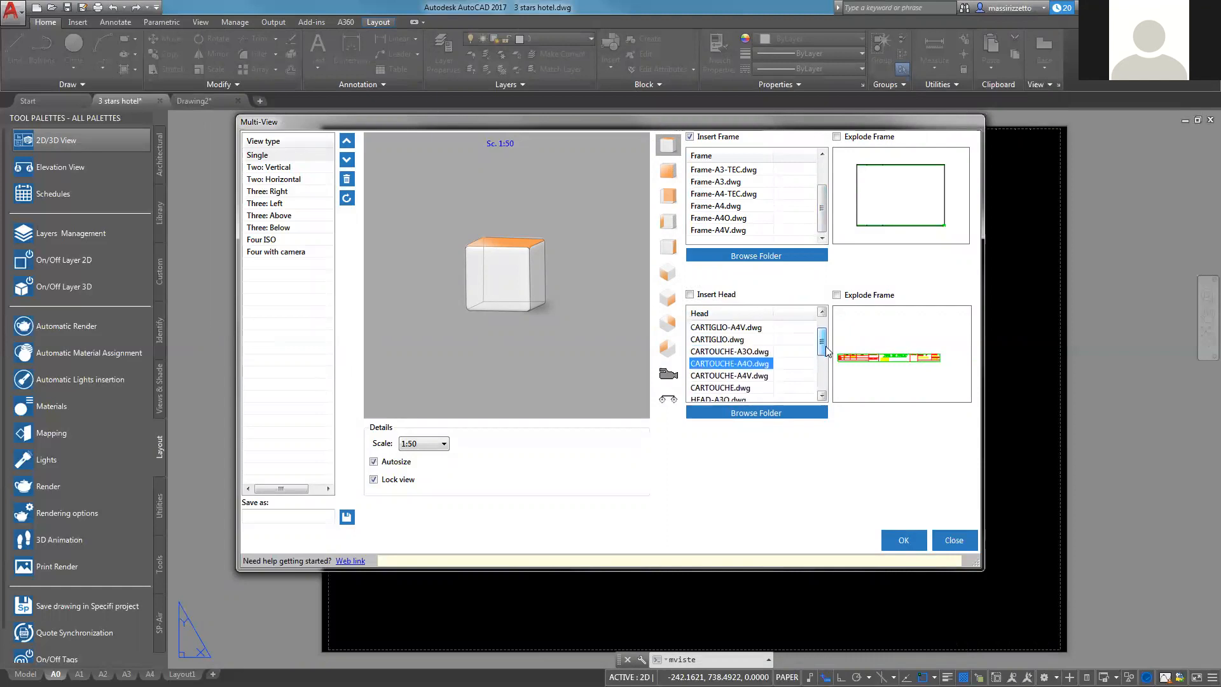
click(731, 340)
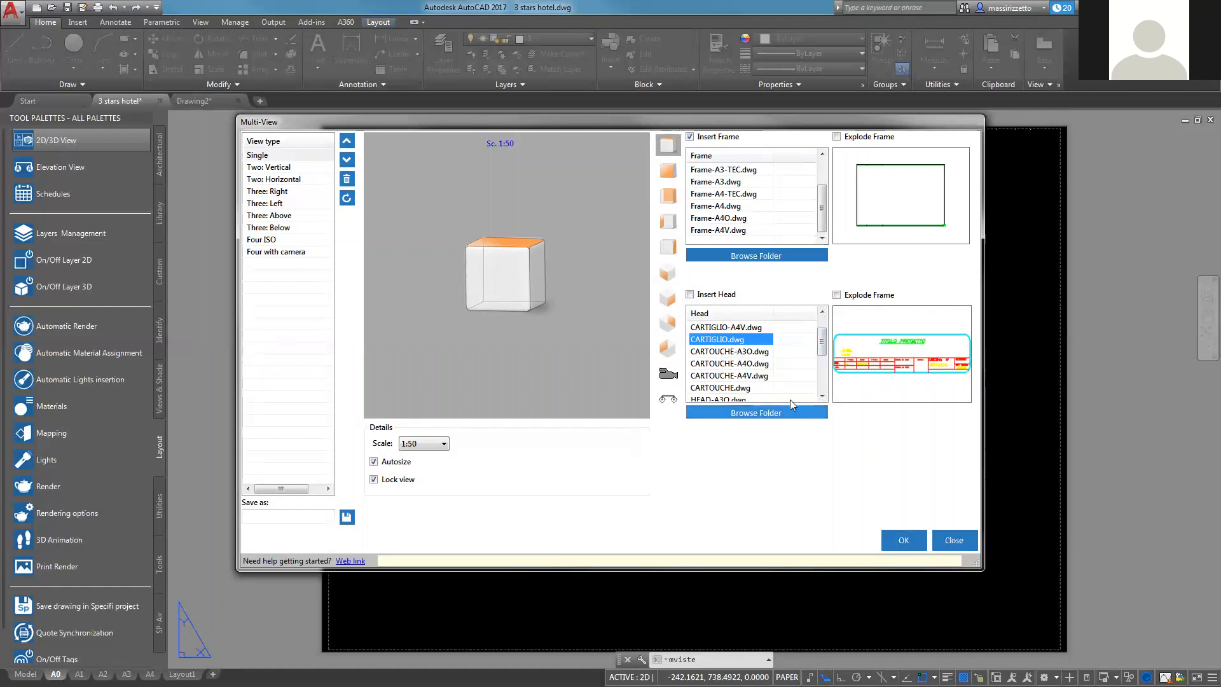
click(693, 295)
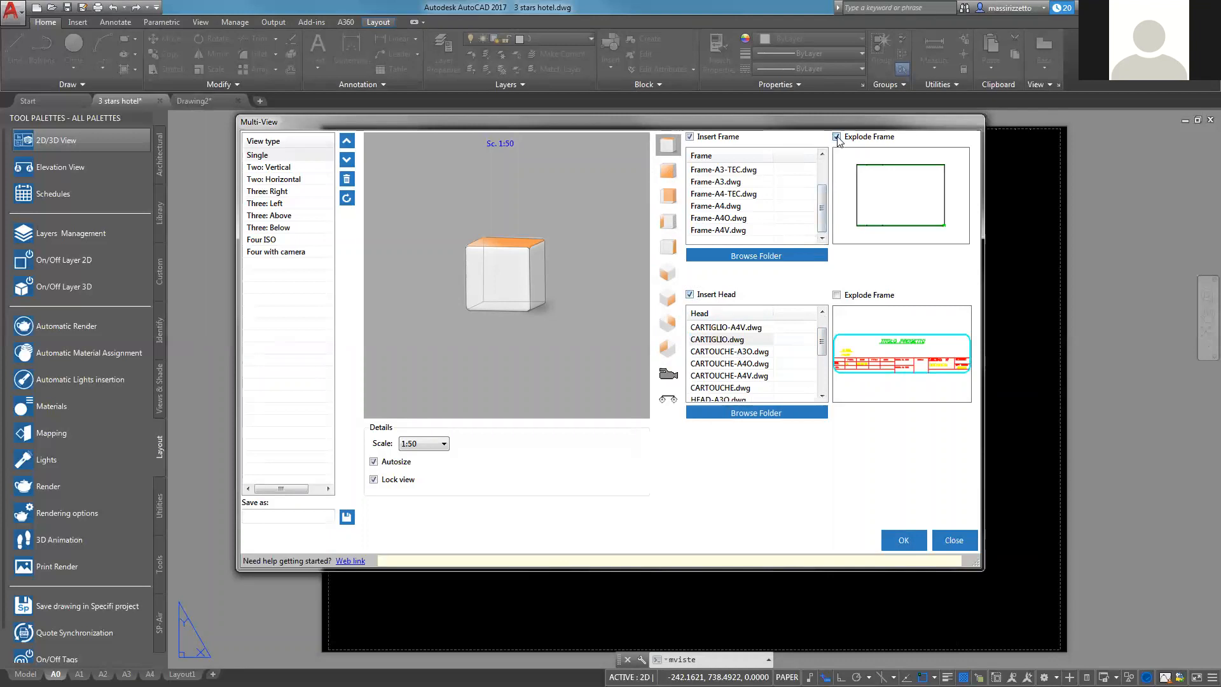
click(837, 296)
Generate the Multi-View layout and place the 1:50 top view in the upper-left corner of the A0 sheet
click(901, 539)
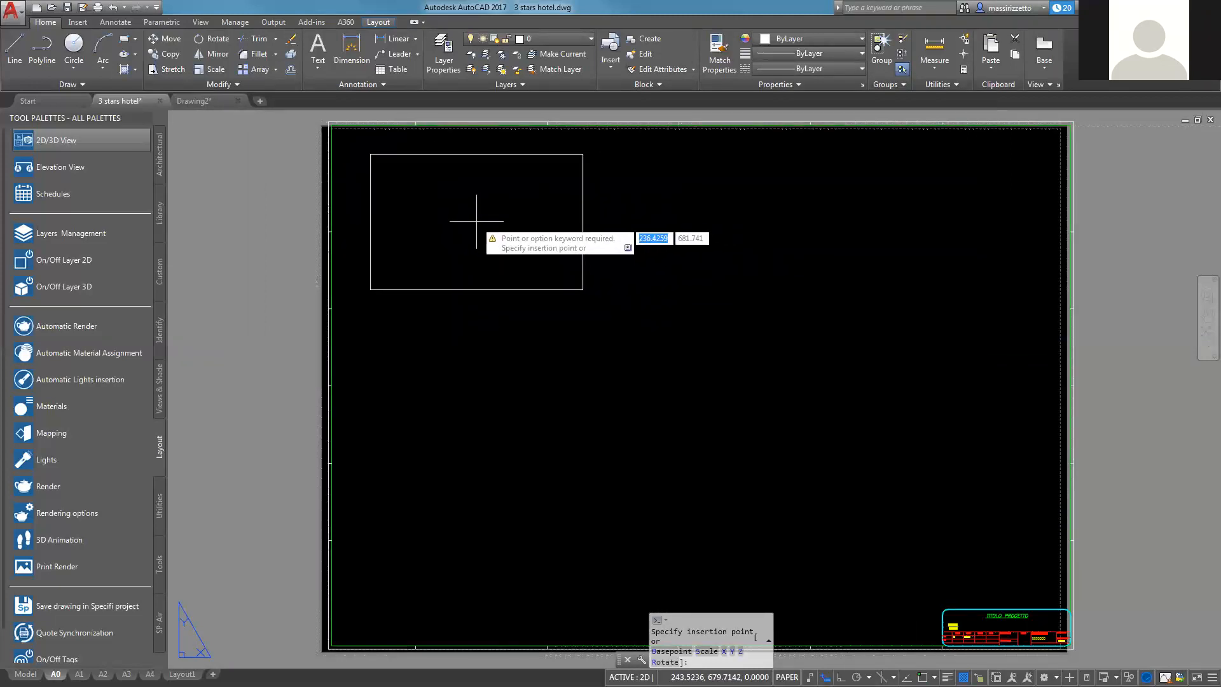
click(444, 207)
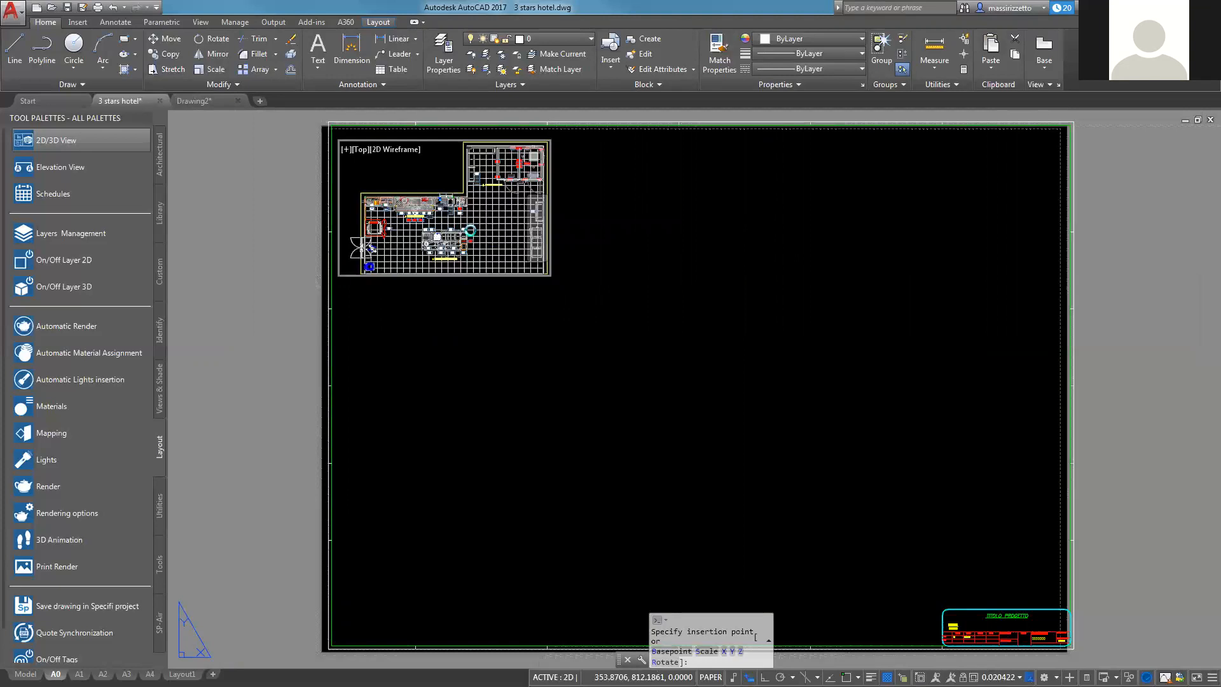
scroll(427, 139, up, 6)
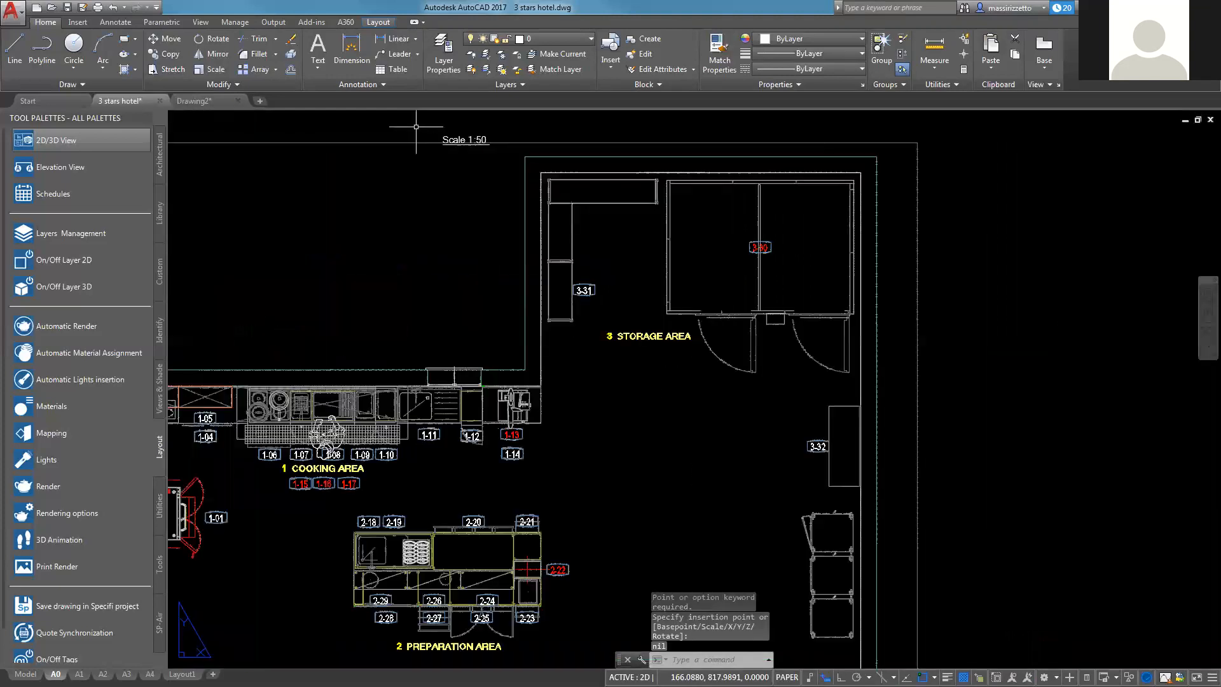
middle_drag(445, 191, 744, 137)
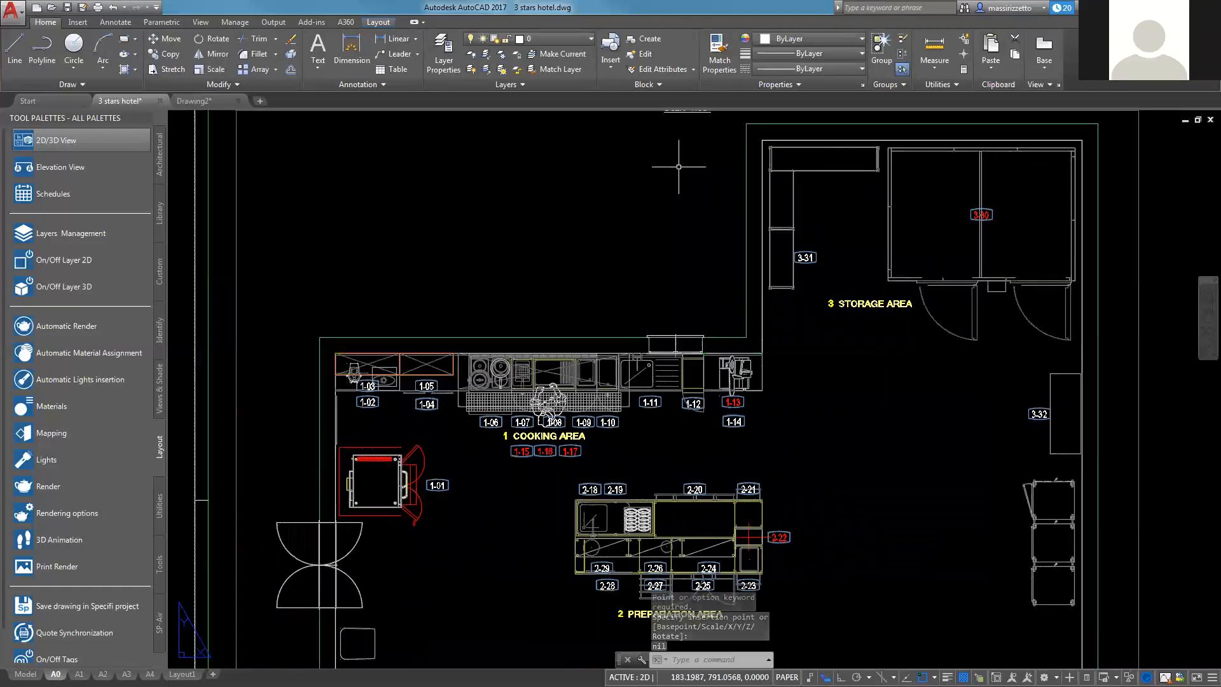
scroll(555, 202, down, 2)
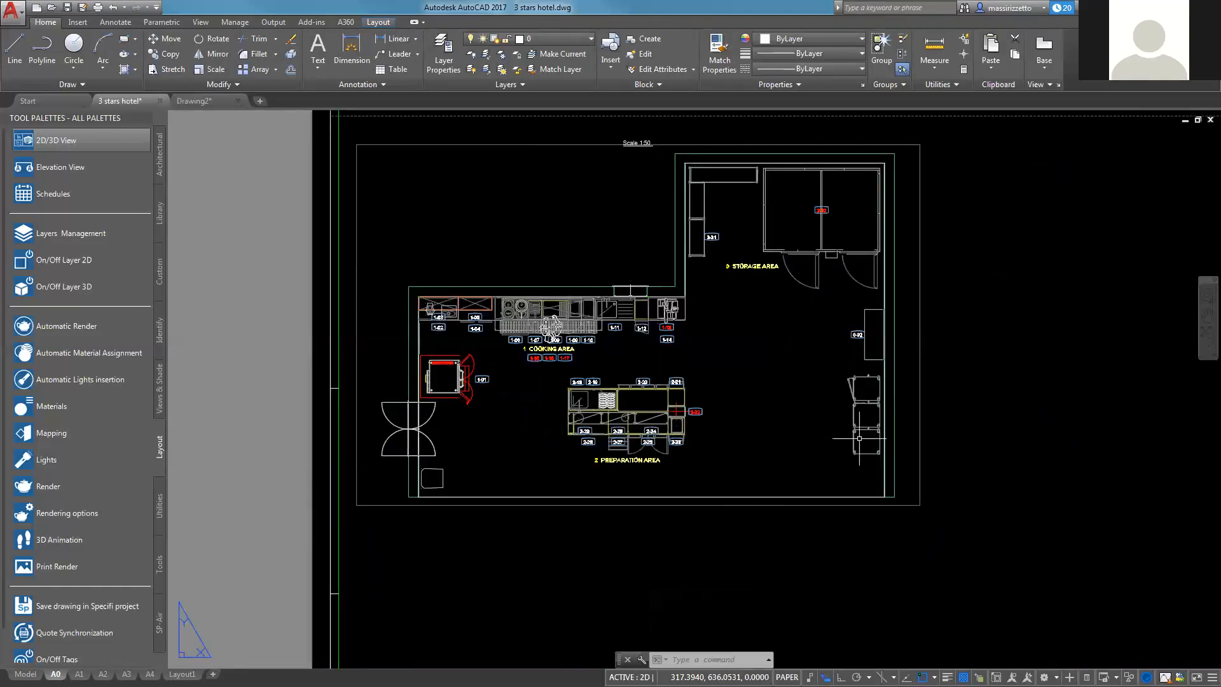
scroll(655, 438, down, 2)
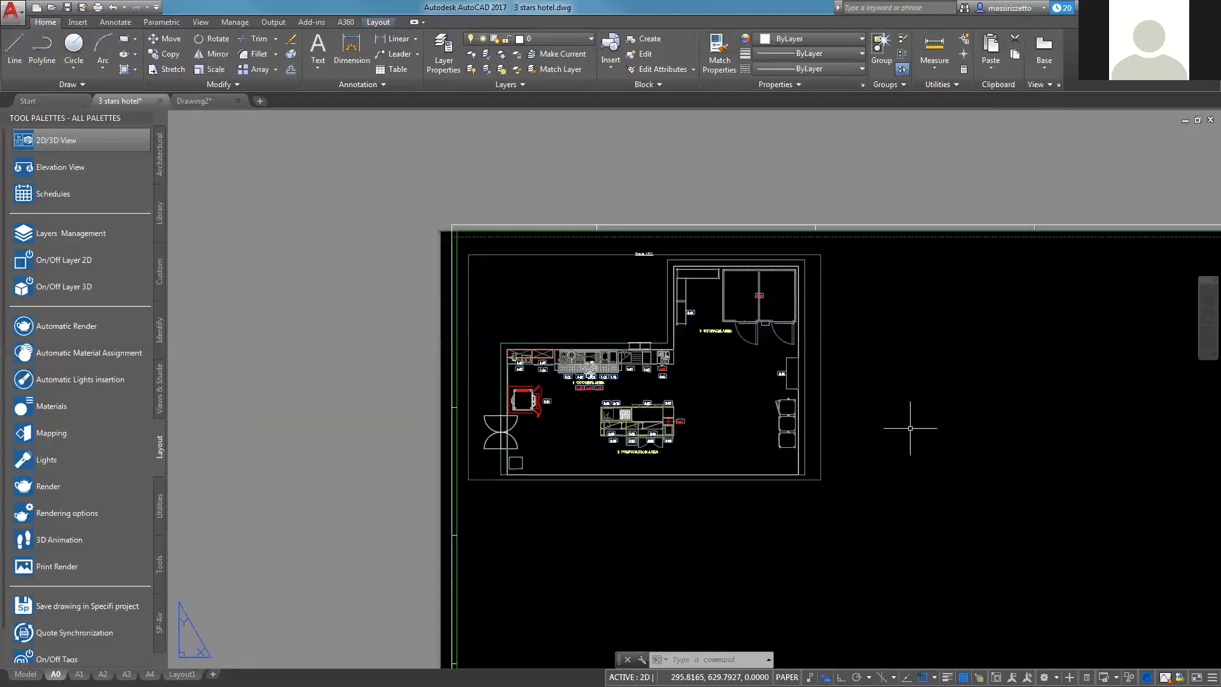
middle_drag(1057, 413, 855, 331)
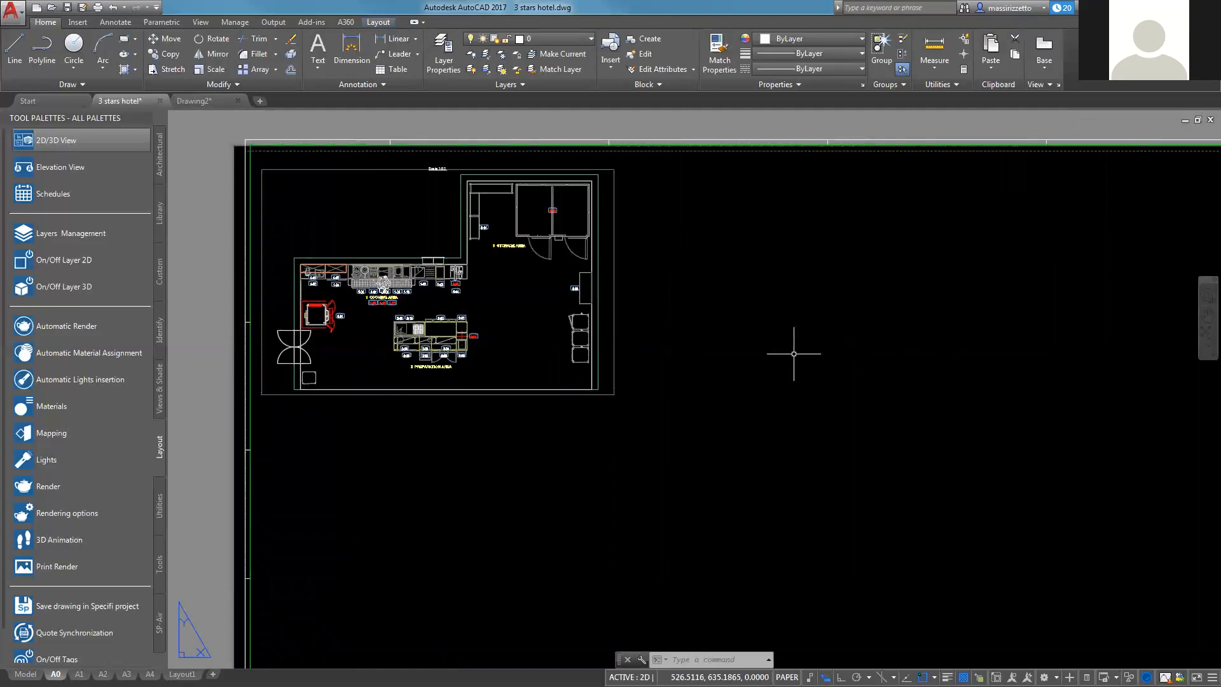
scroll(541, 214, down, 1)
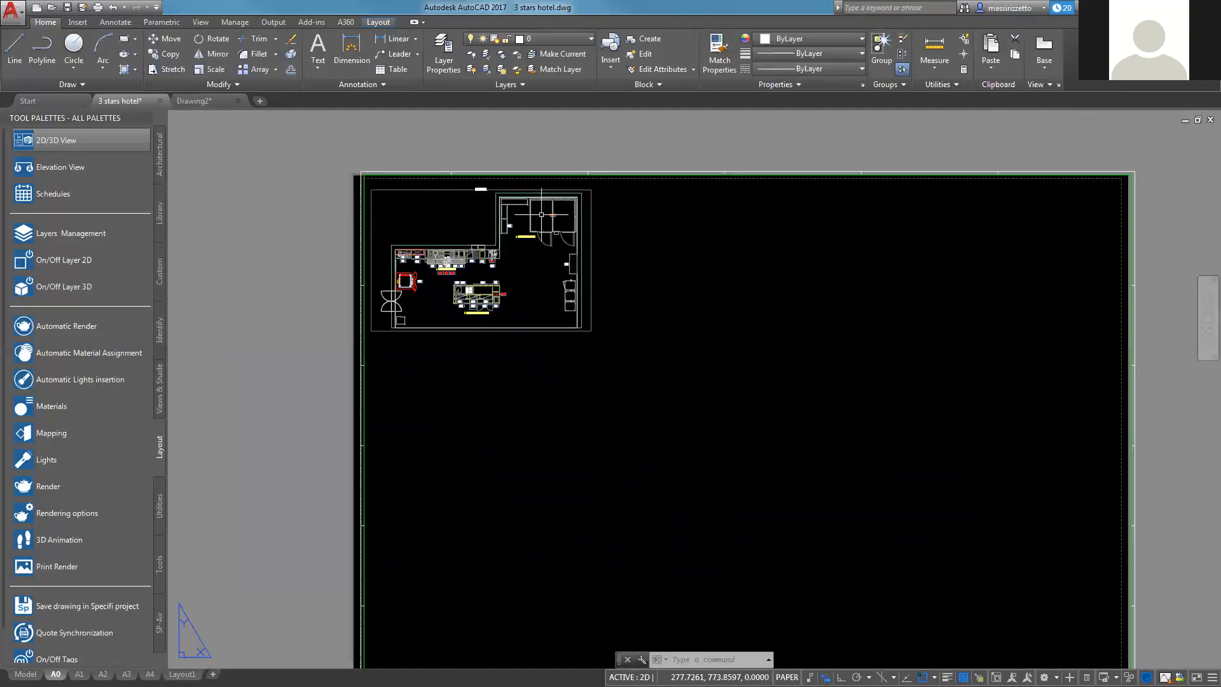
Stretch the frame's top edge straight down about 14 mm into the printable area, with ortho on and object snap off
click(173, 69)
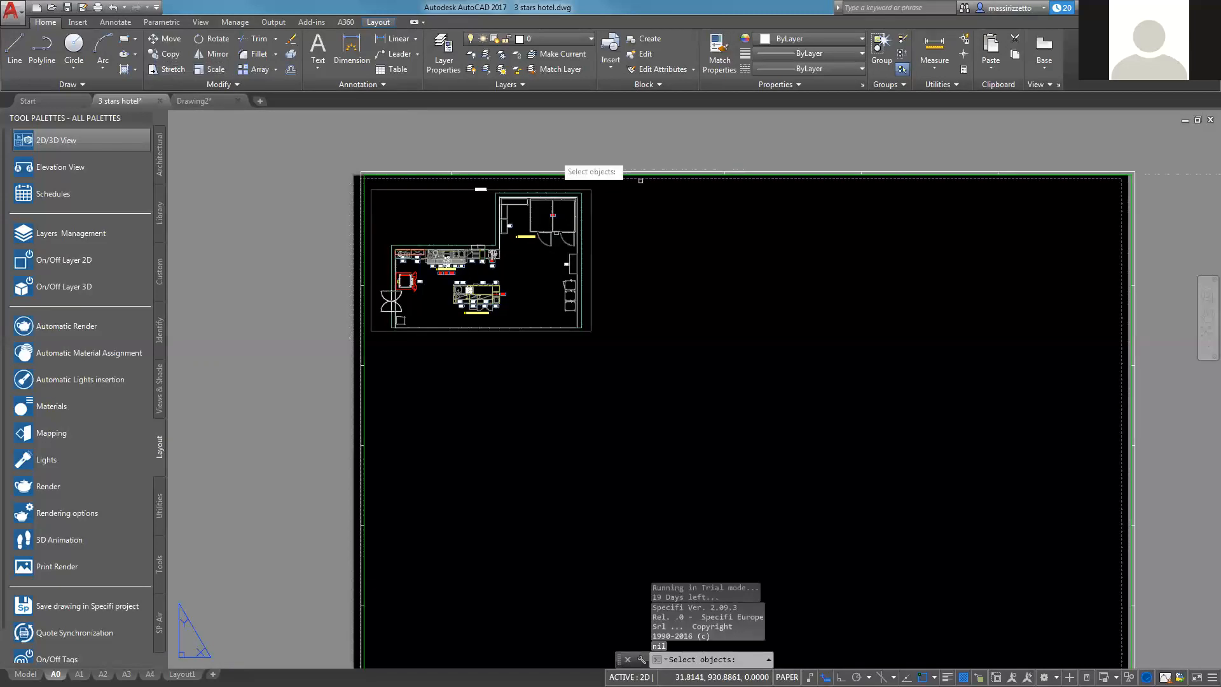
click(1147, 153)
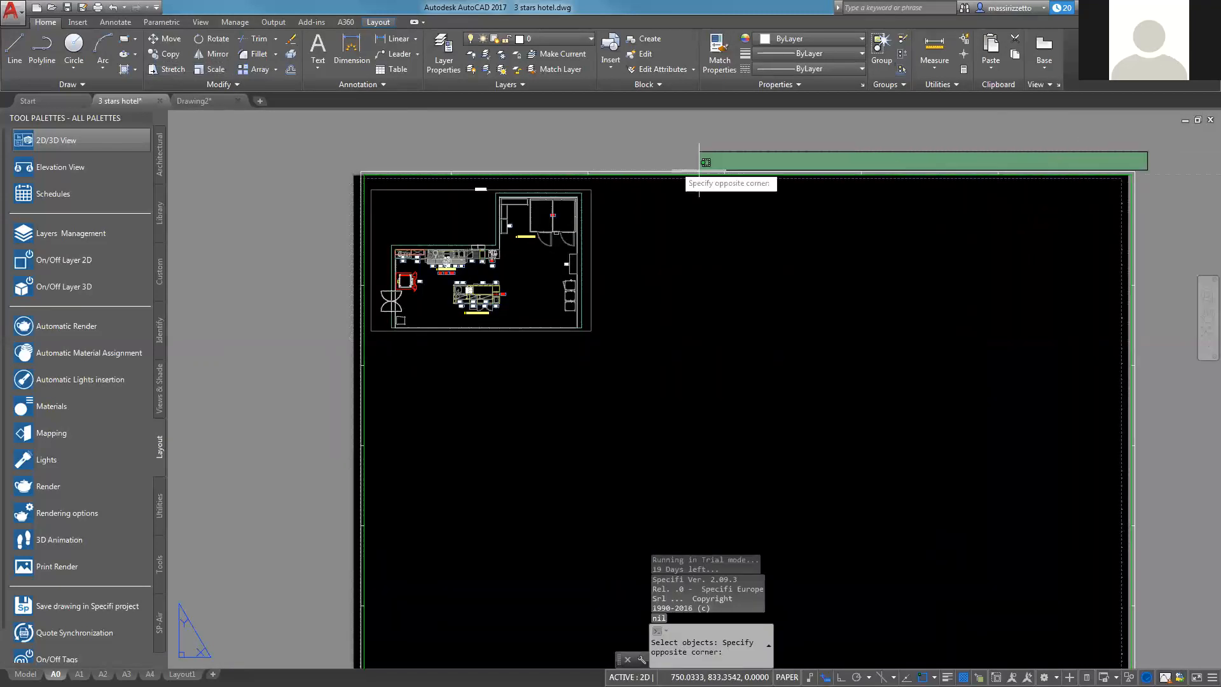
click(323, 186)
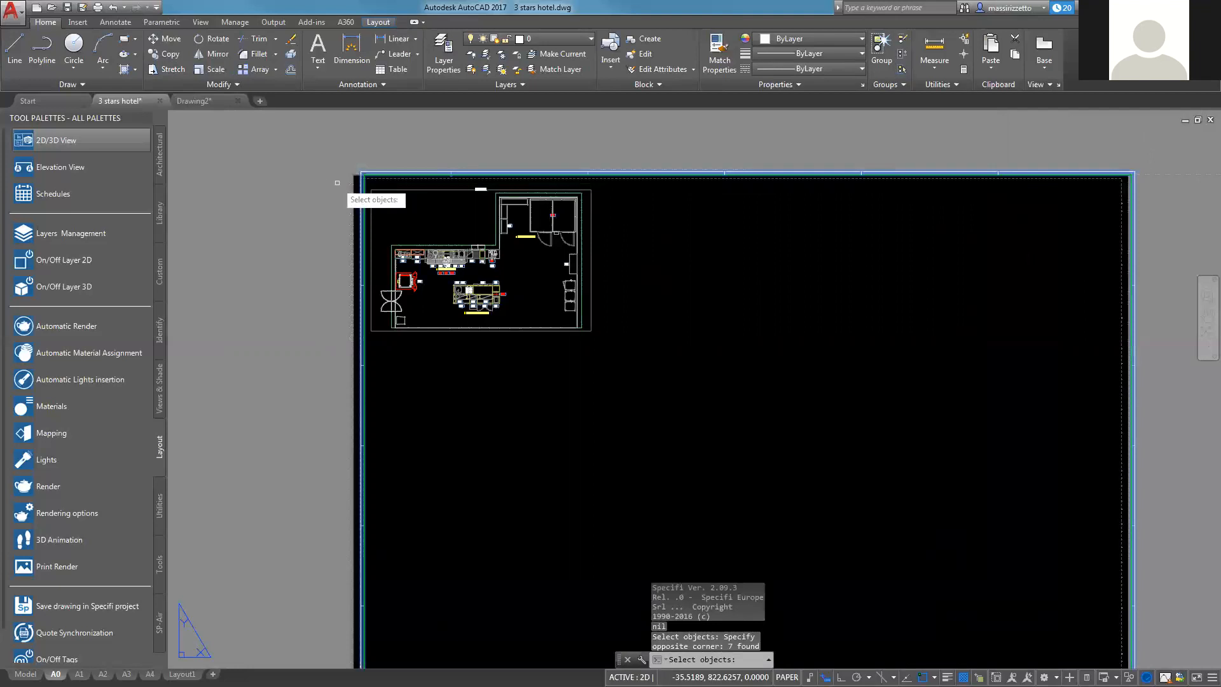
key(Return)
scroll(340, 190, up, 5)
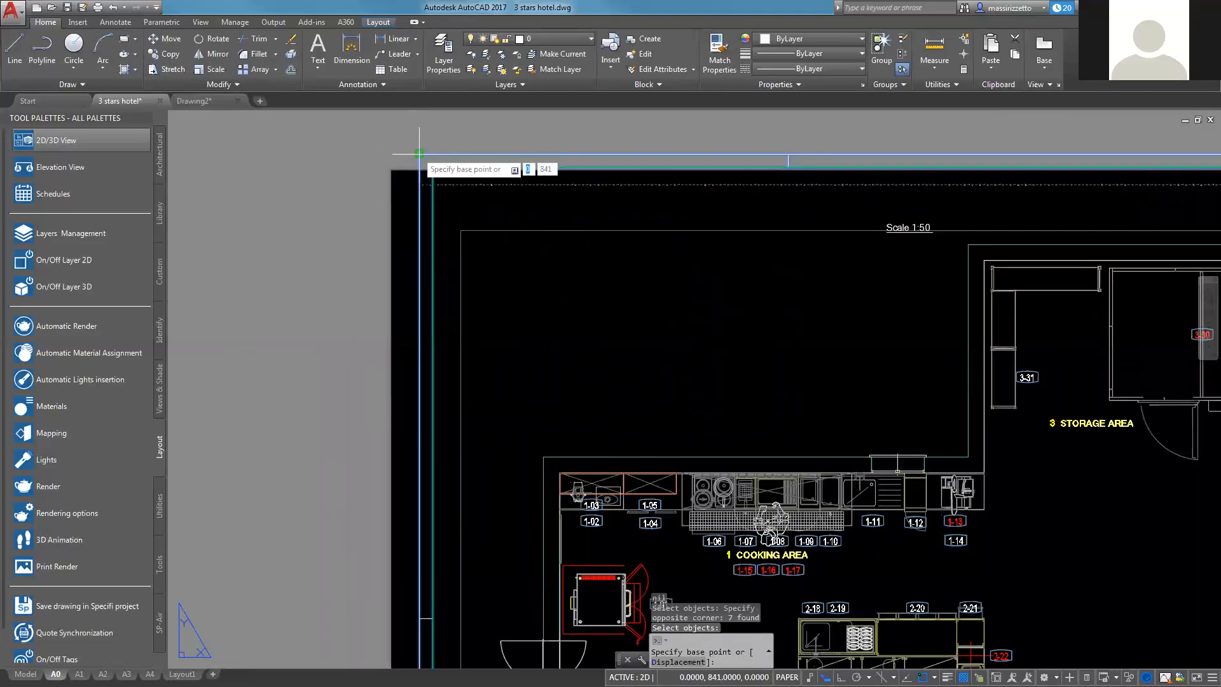
click(419, 153)
key(F8)
key(F3)
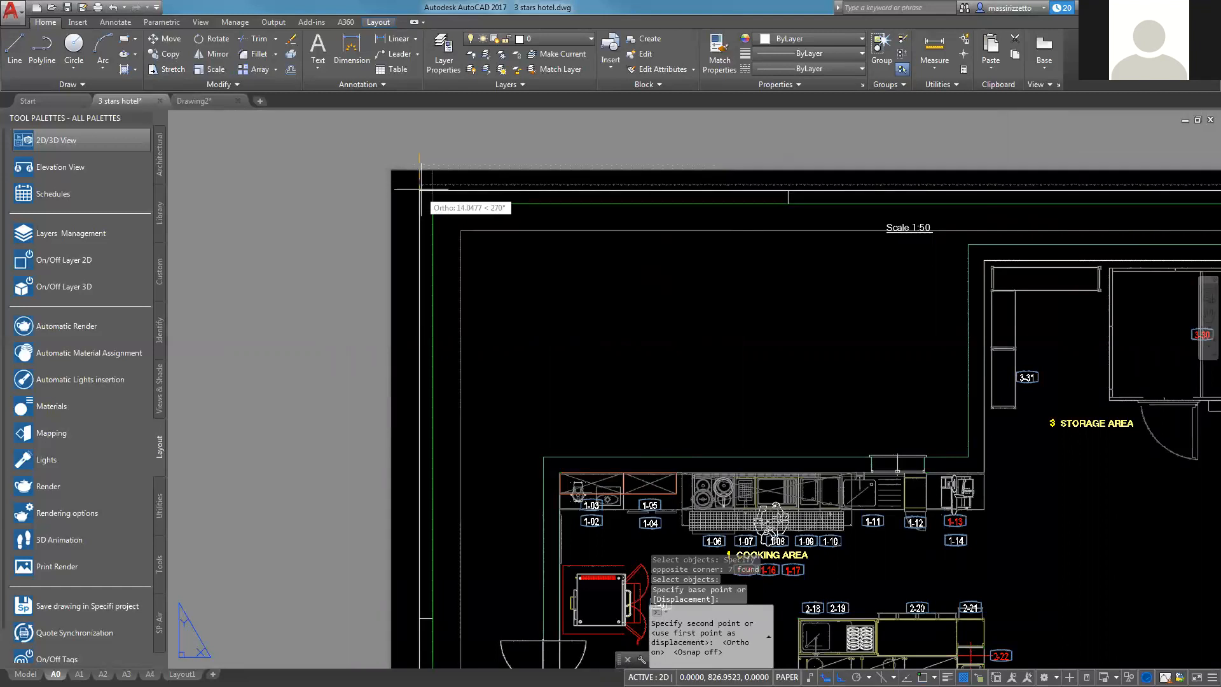
click(421, 186)
Stretch the frame's right edge together with the title block about 23 mm to the left, inside the printable area
scroll(337, 178, down, 5)
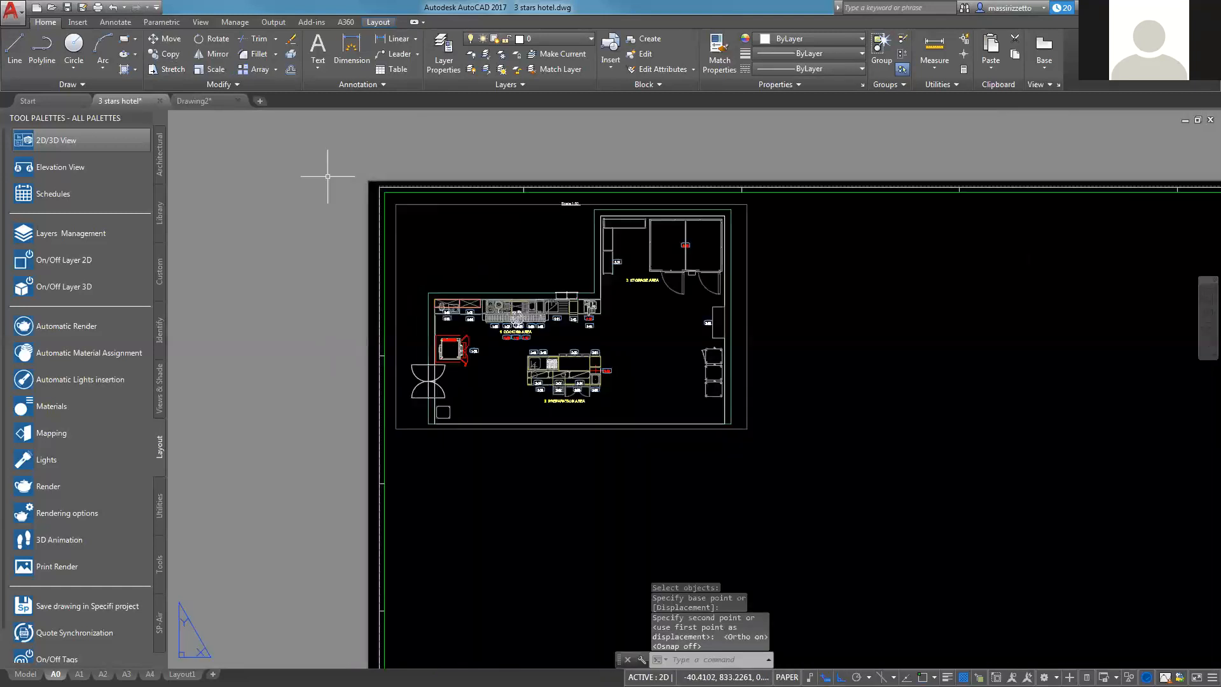
scroll(371, 164, down, 3)
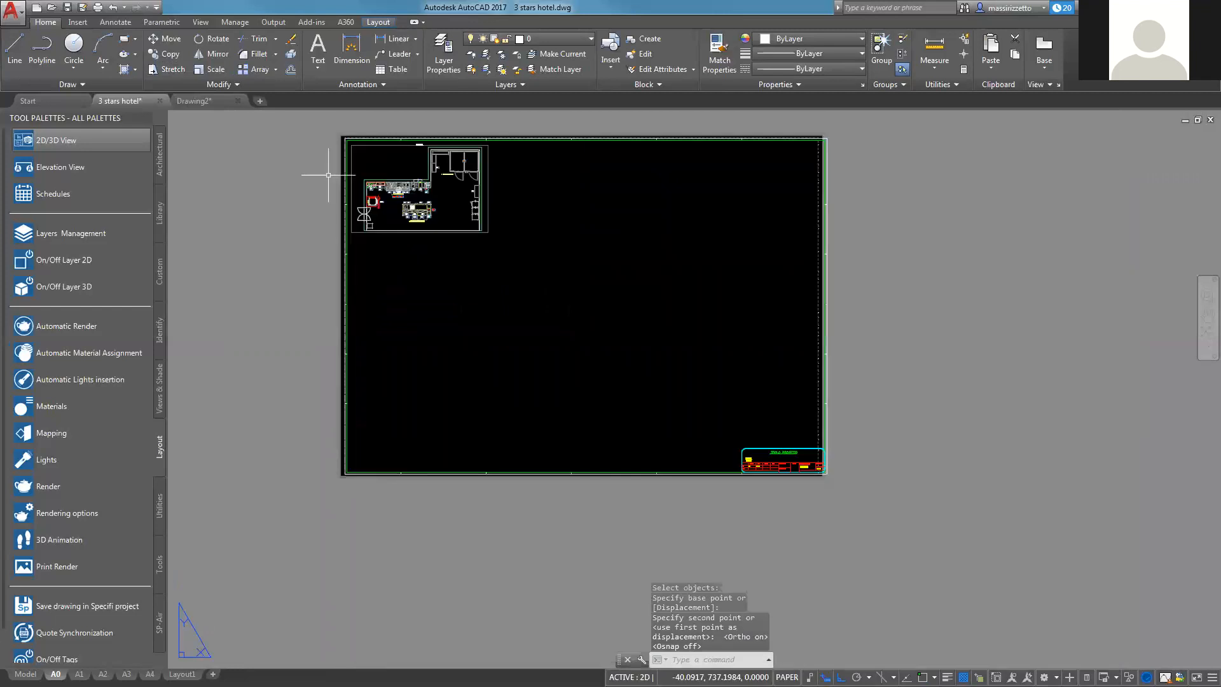
click(860, 121)
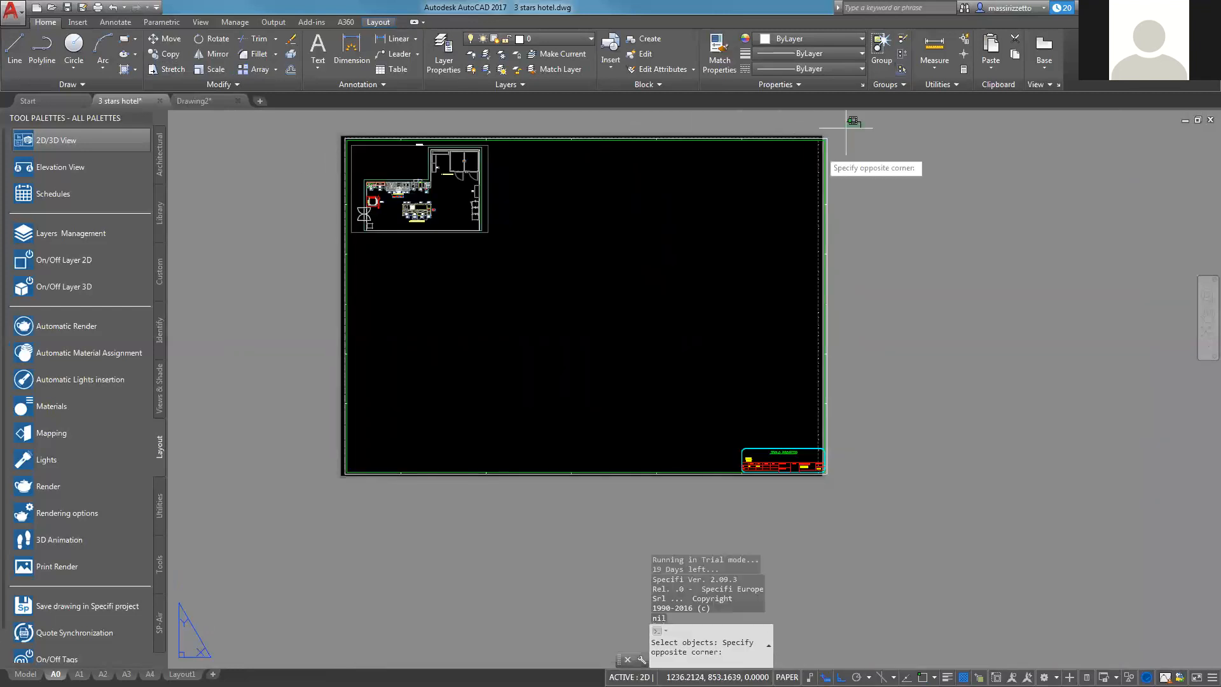
click(725, 506)
scroll(798, 478, up, 2)
key(Return)
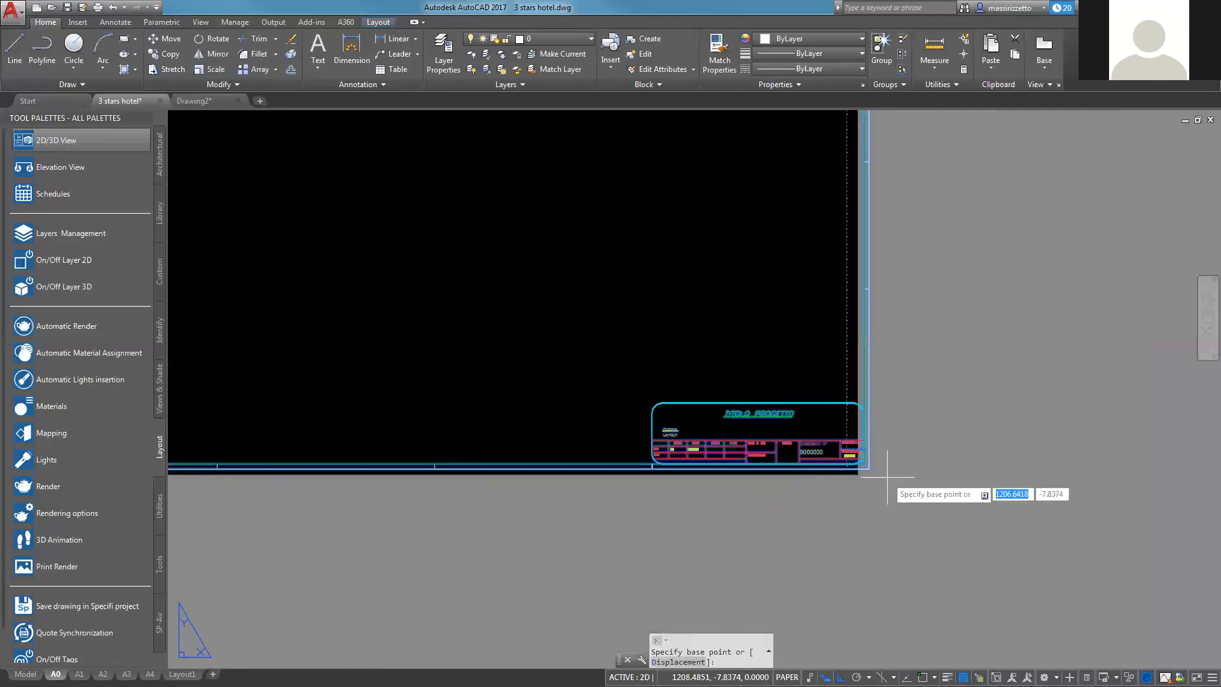
scroll(859, 468, up, 2)
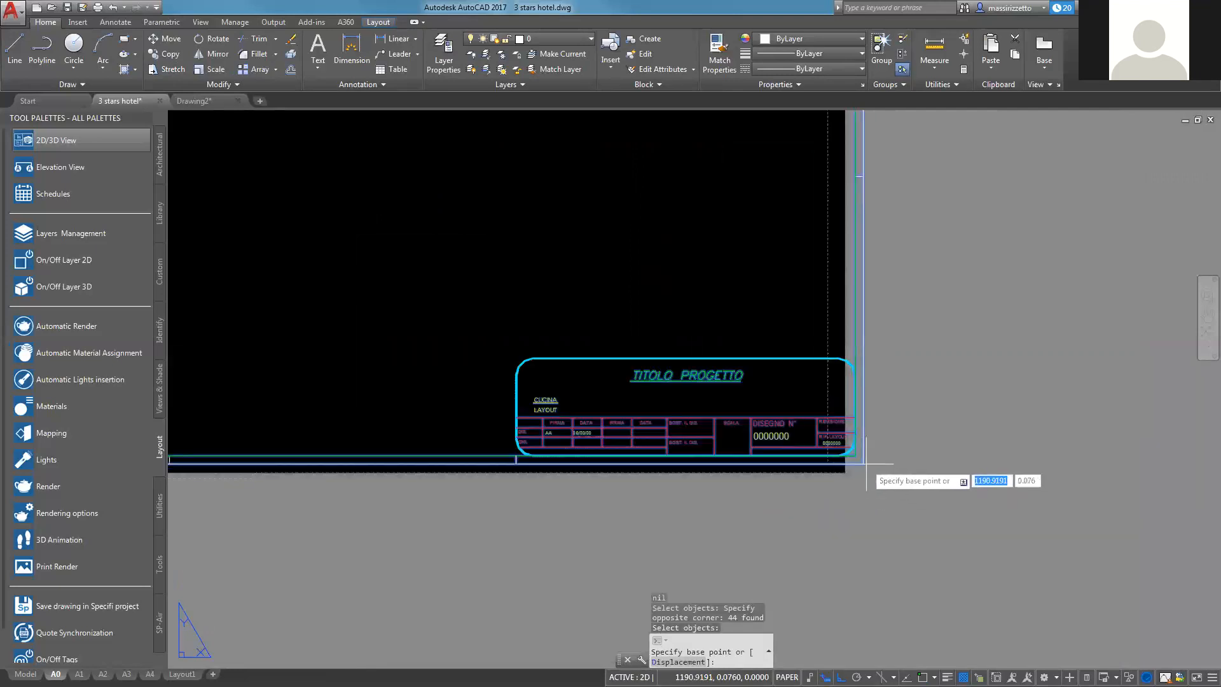
click(862, 463)
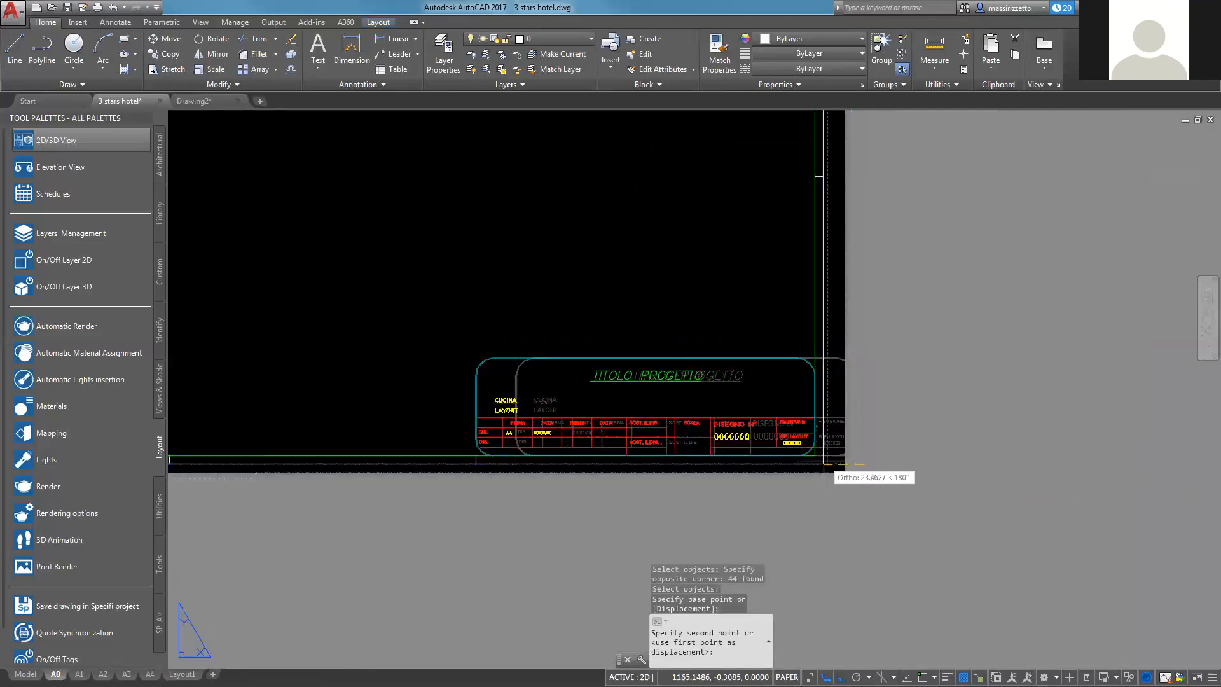
click(824, 463)
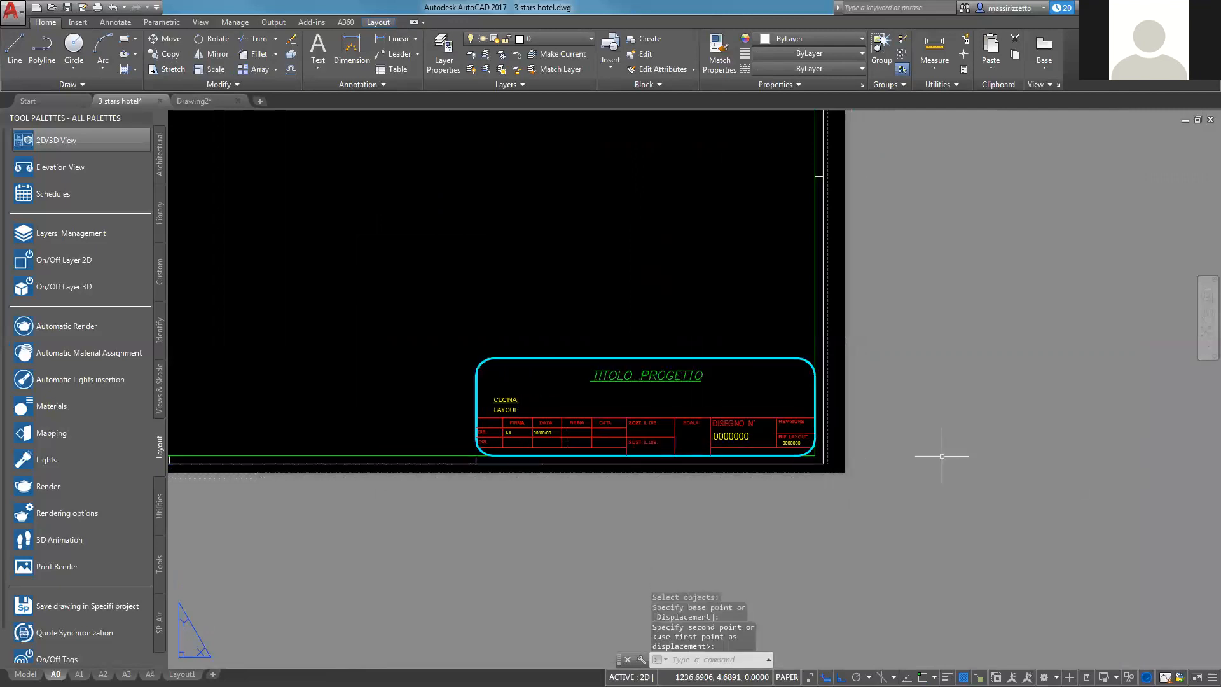
scroll(941, 498, down, 3)
scroll(927, 496, down, 2)
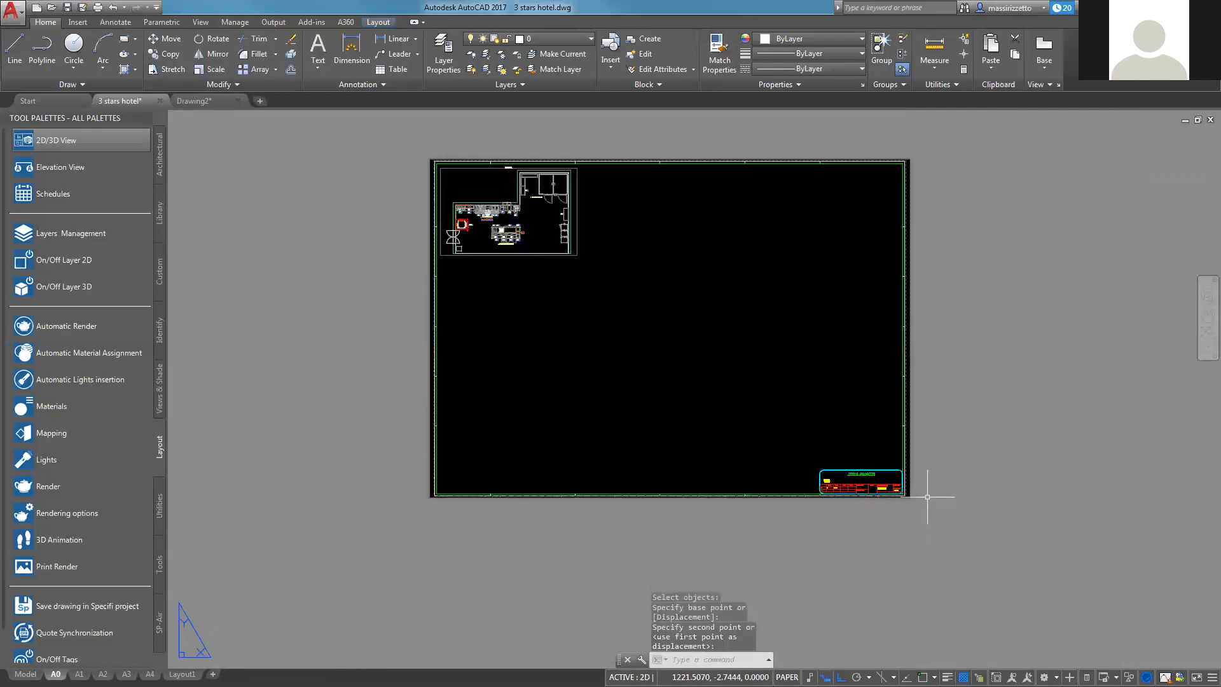